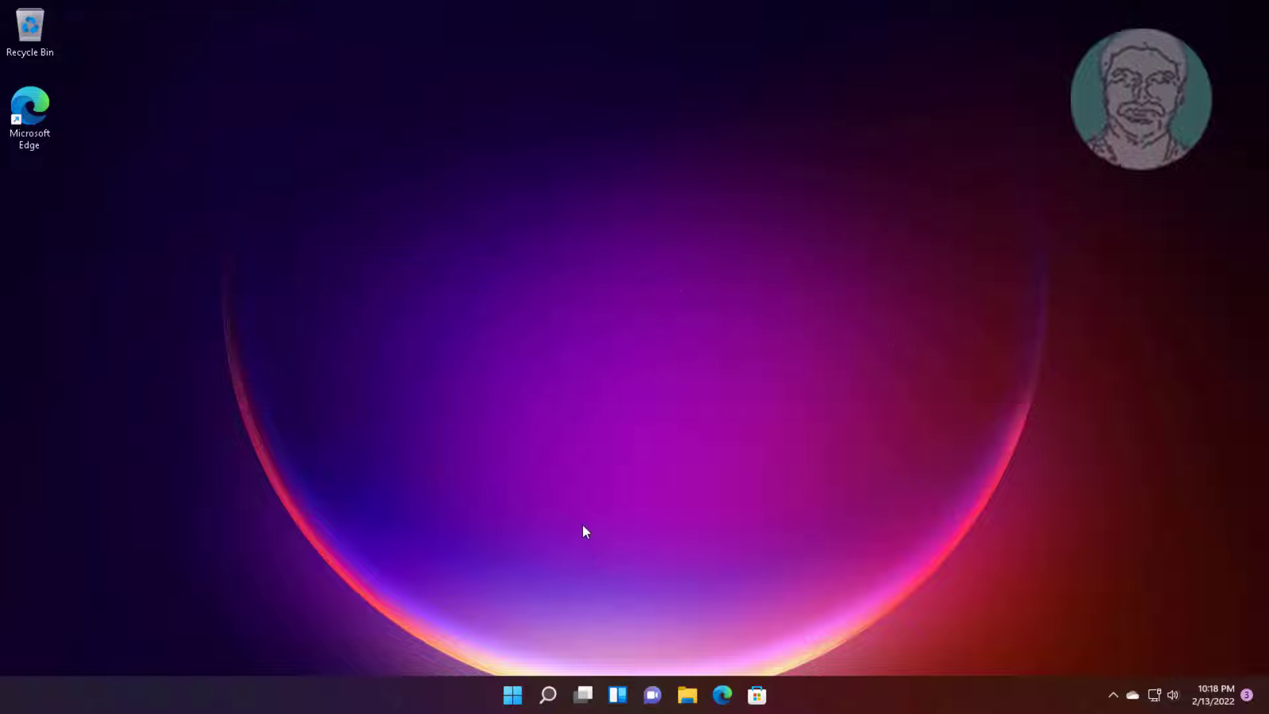
Search for regedit, run Registry Editor as administrator with the elevation approved, and maximize its window
click(549, 695)
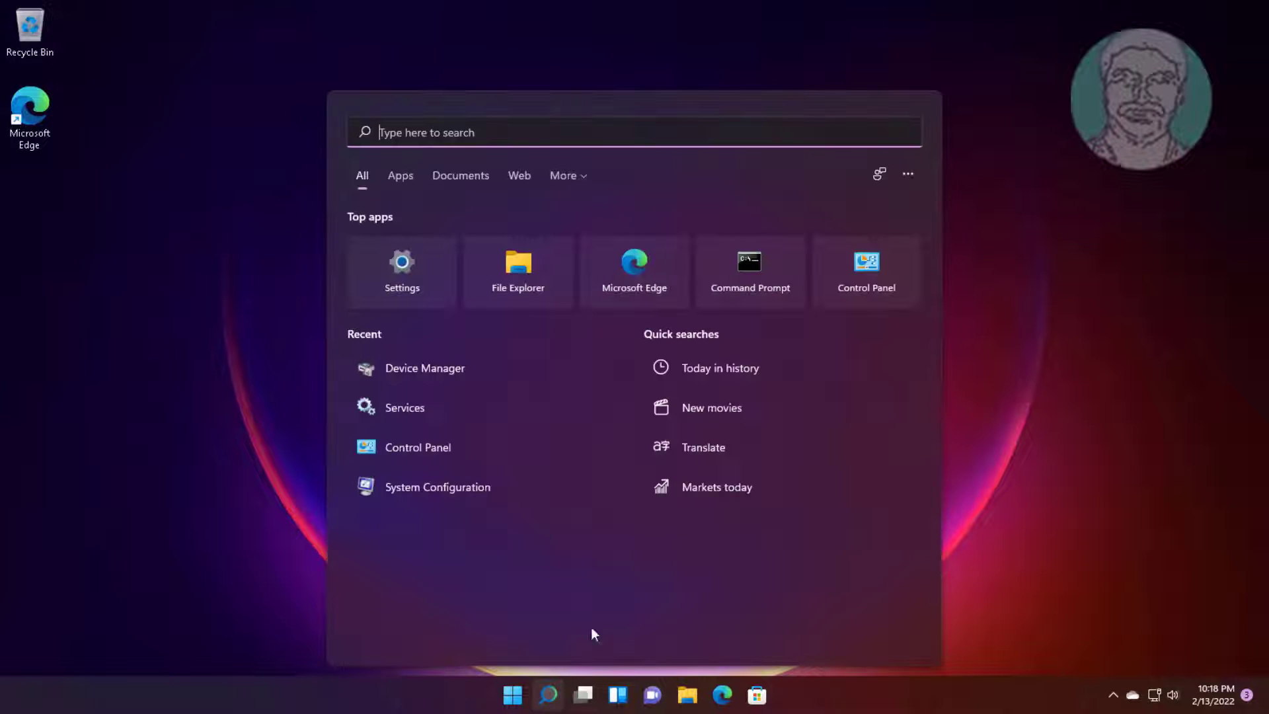
text(reg)
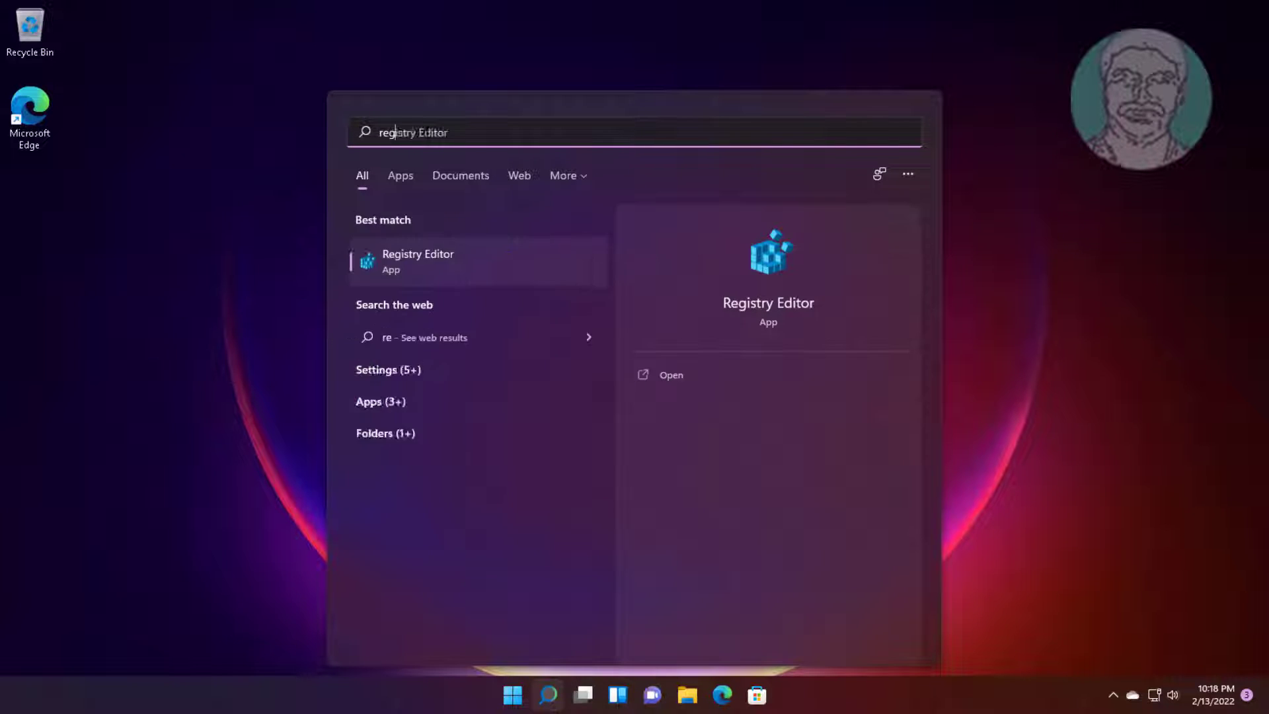
text(edit)
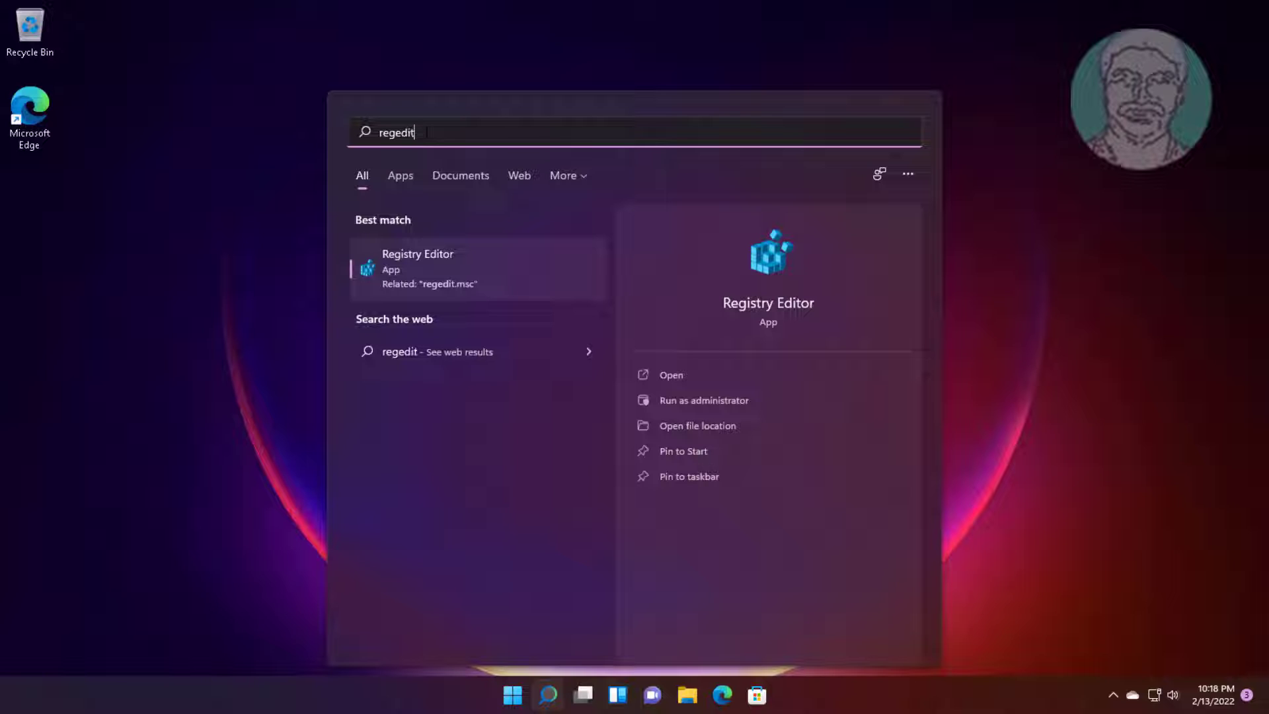
right_click(420, 257)
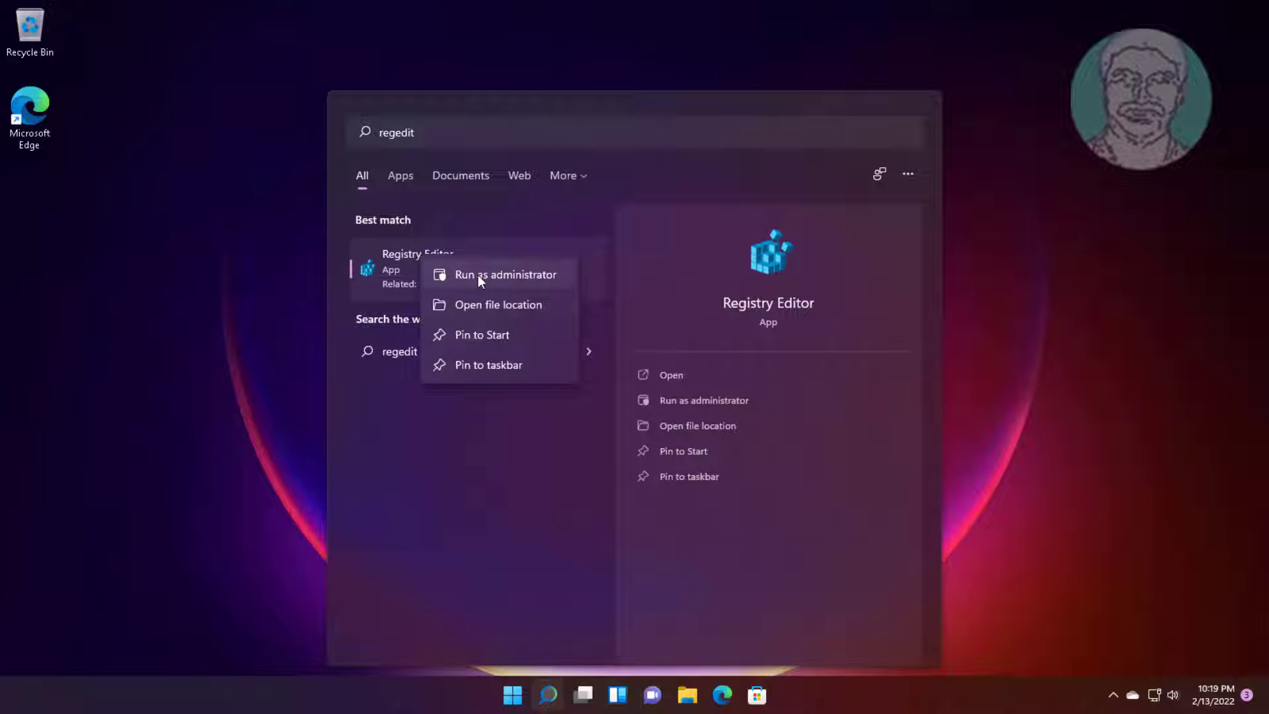
click(479, 275)
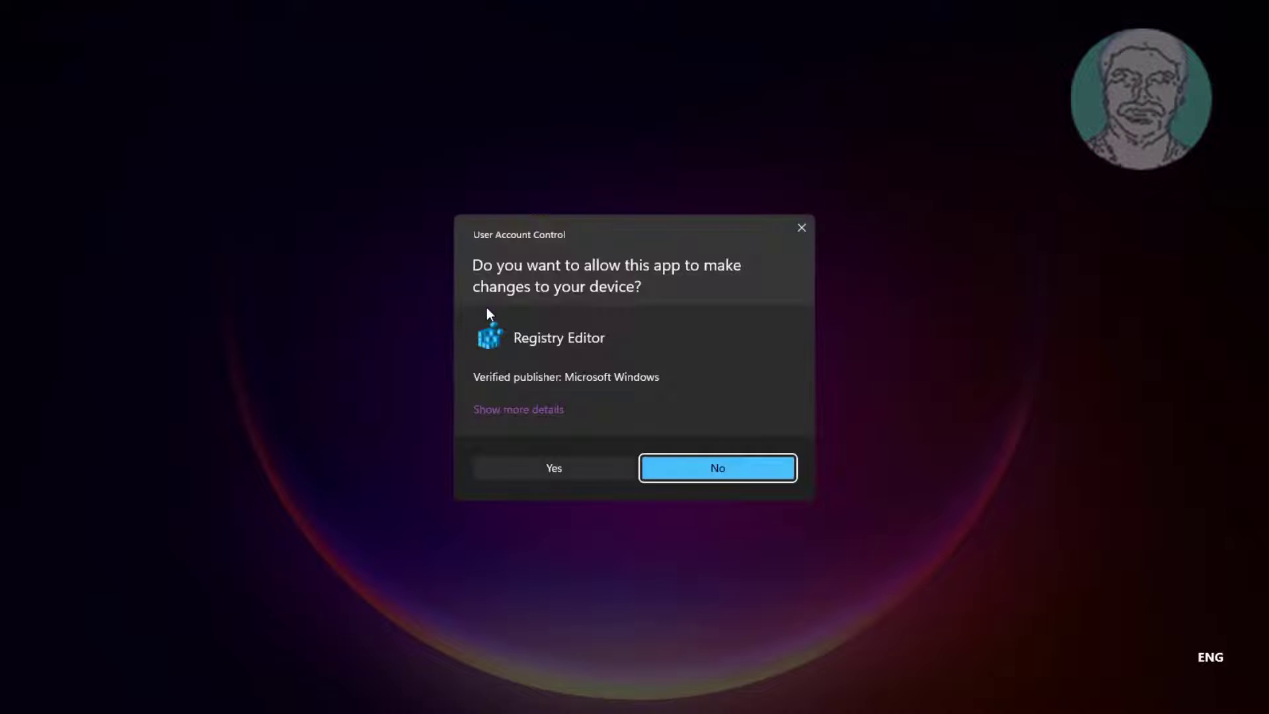
click(533, 469)
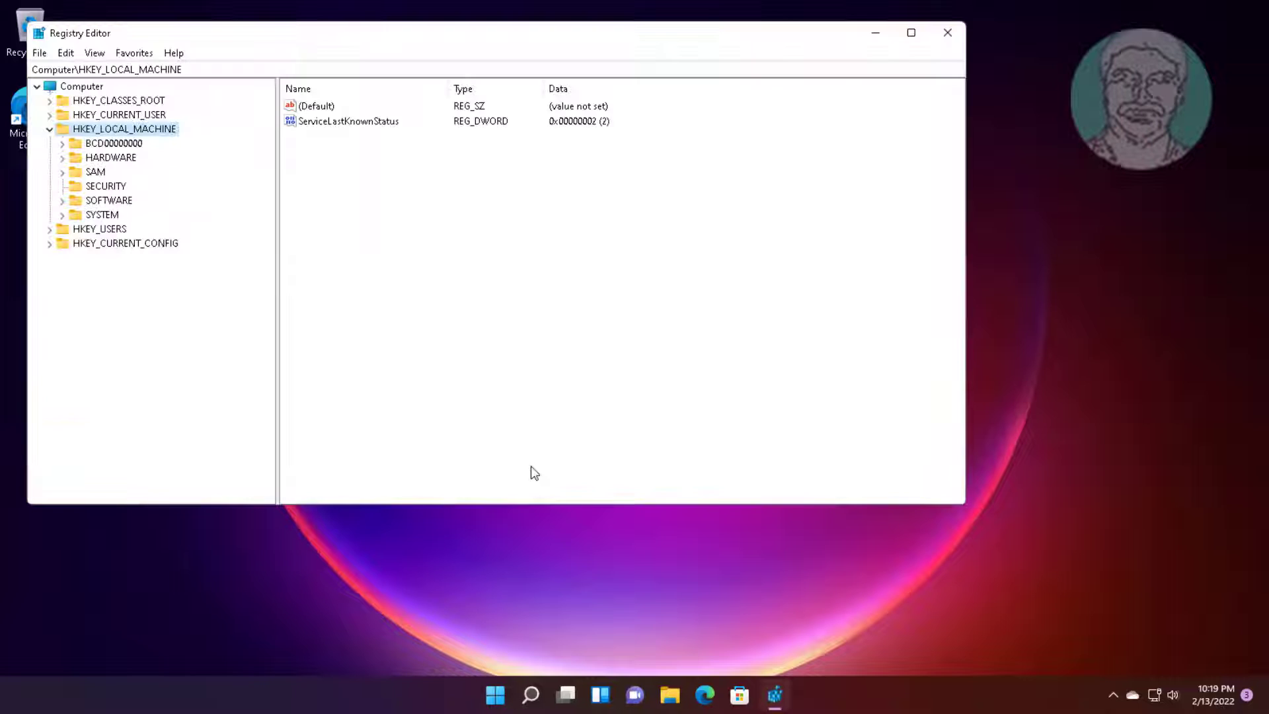
click(919, 33)
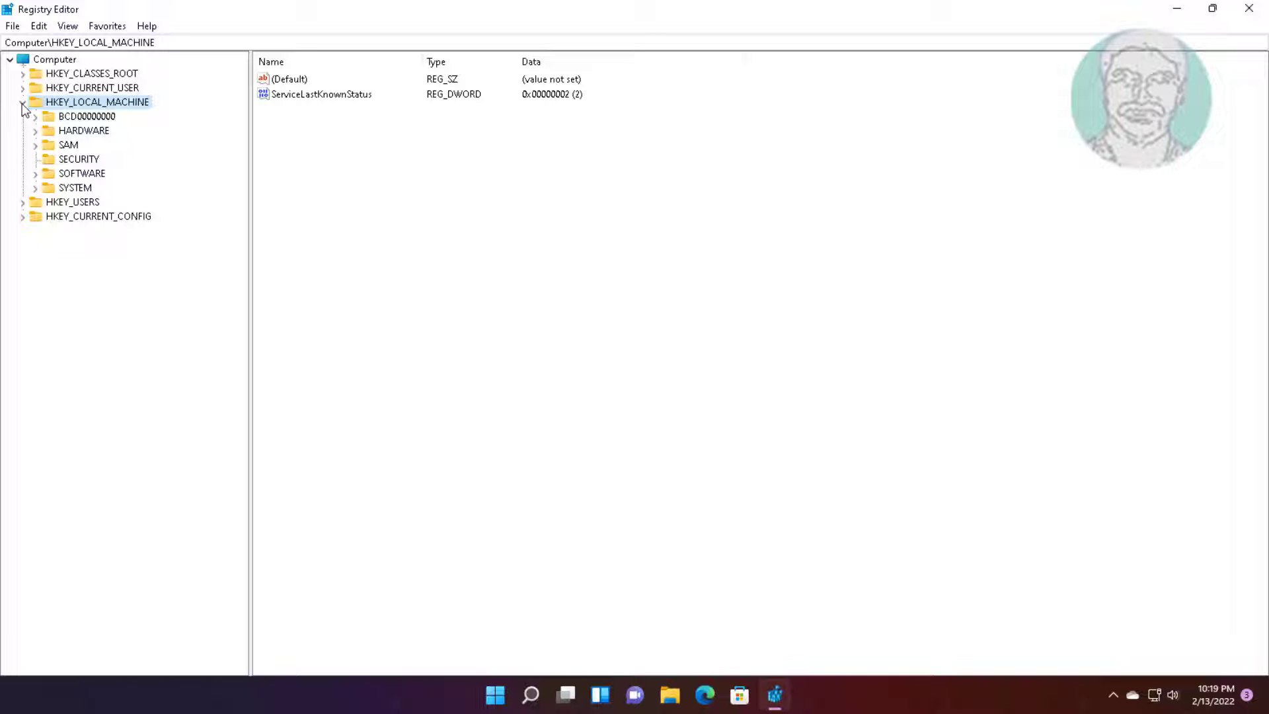
Expand the registry tree down to HKEY_LOCAL_MACHINE\SYSTEM\CurrentControlSet\Services
click(74, 189)
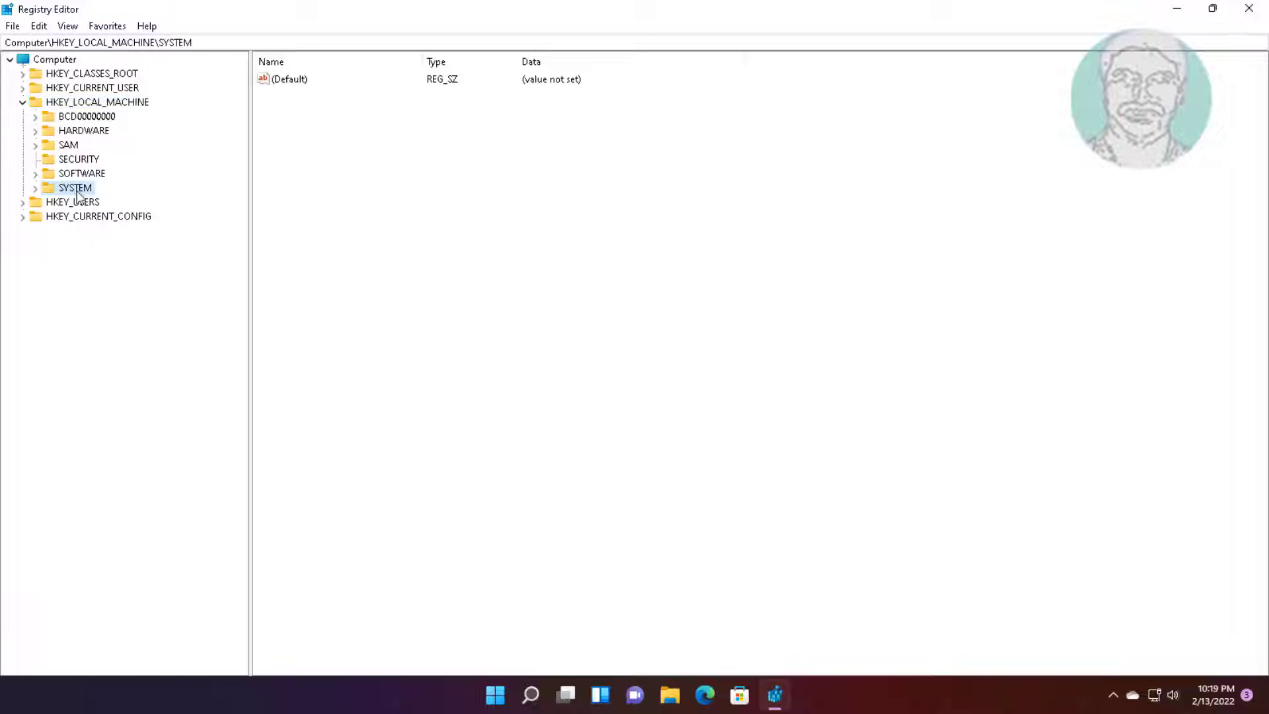
click(36, 188)
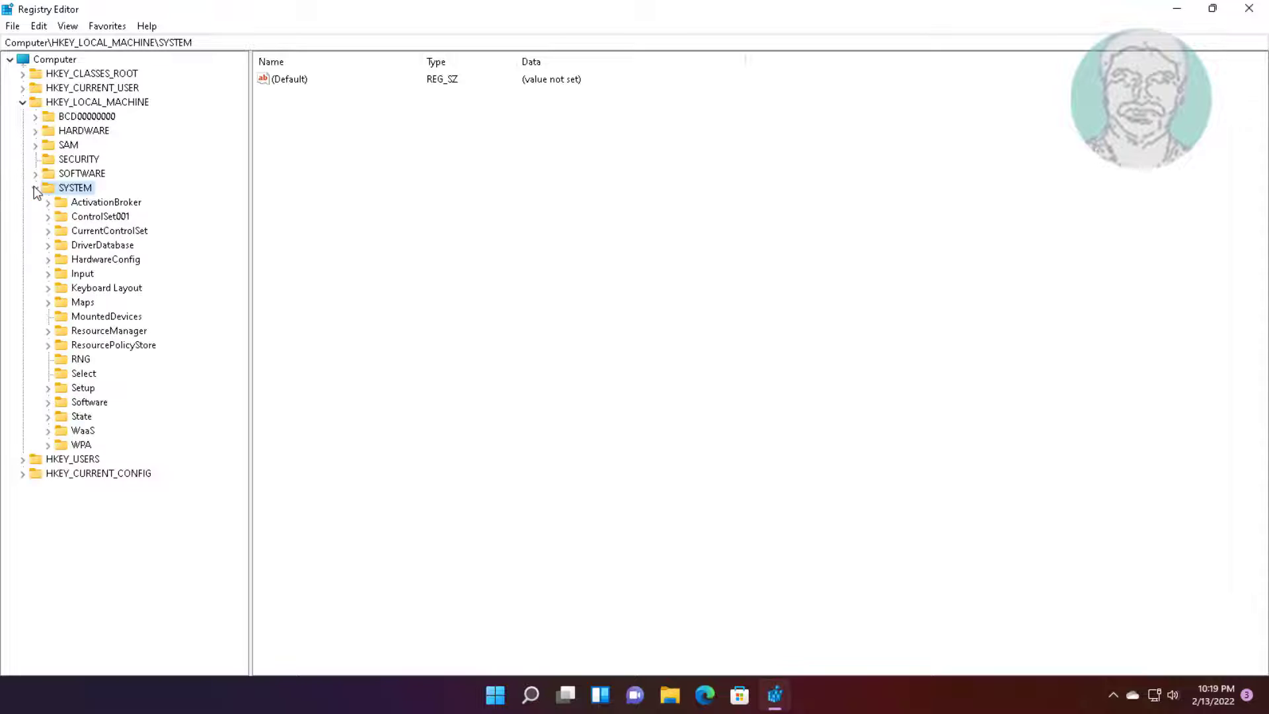
click(100, 232)
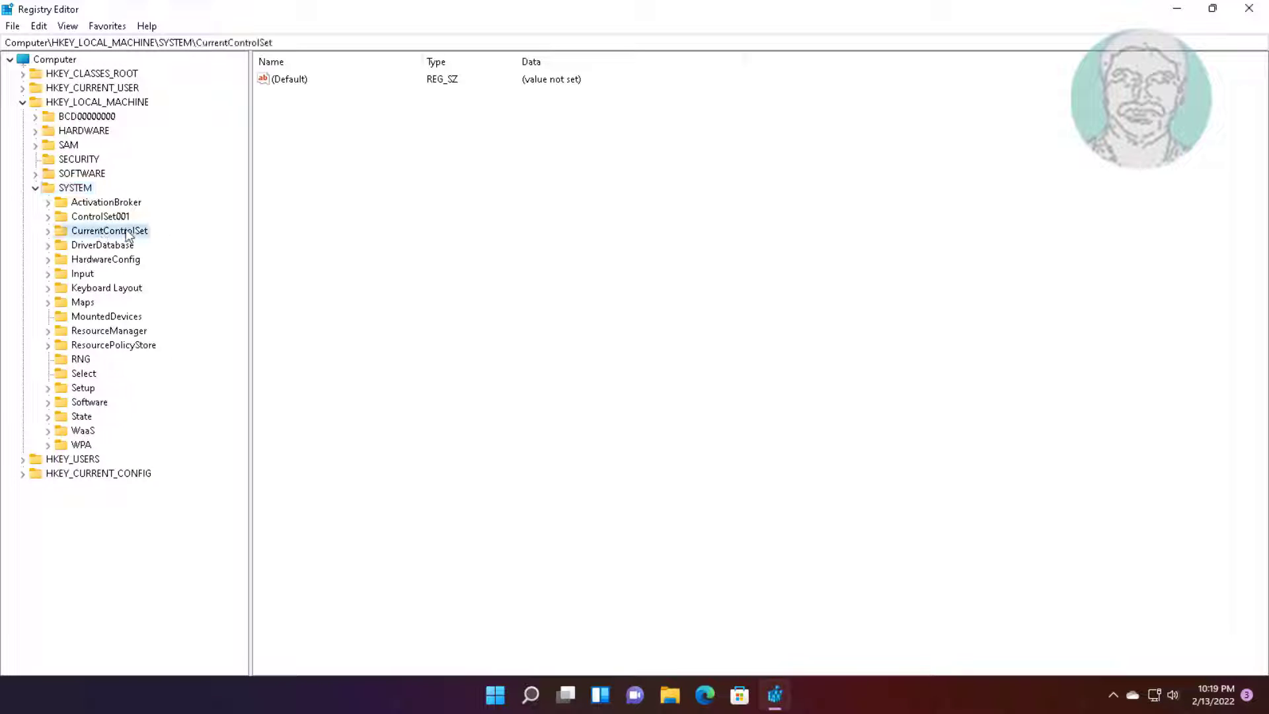
click(48, 232)
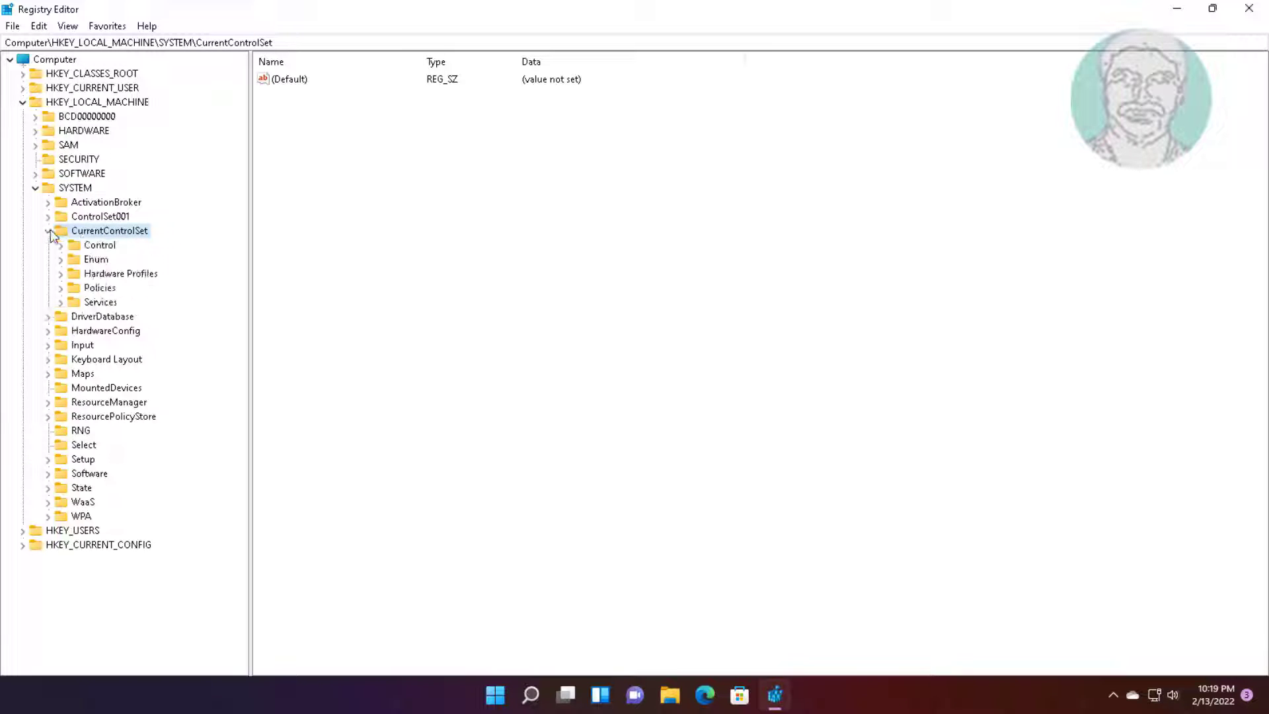
click(91, 304)
click(61, 304)
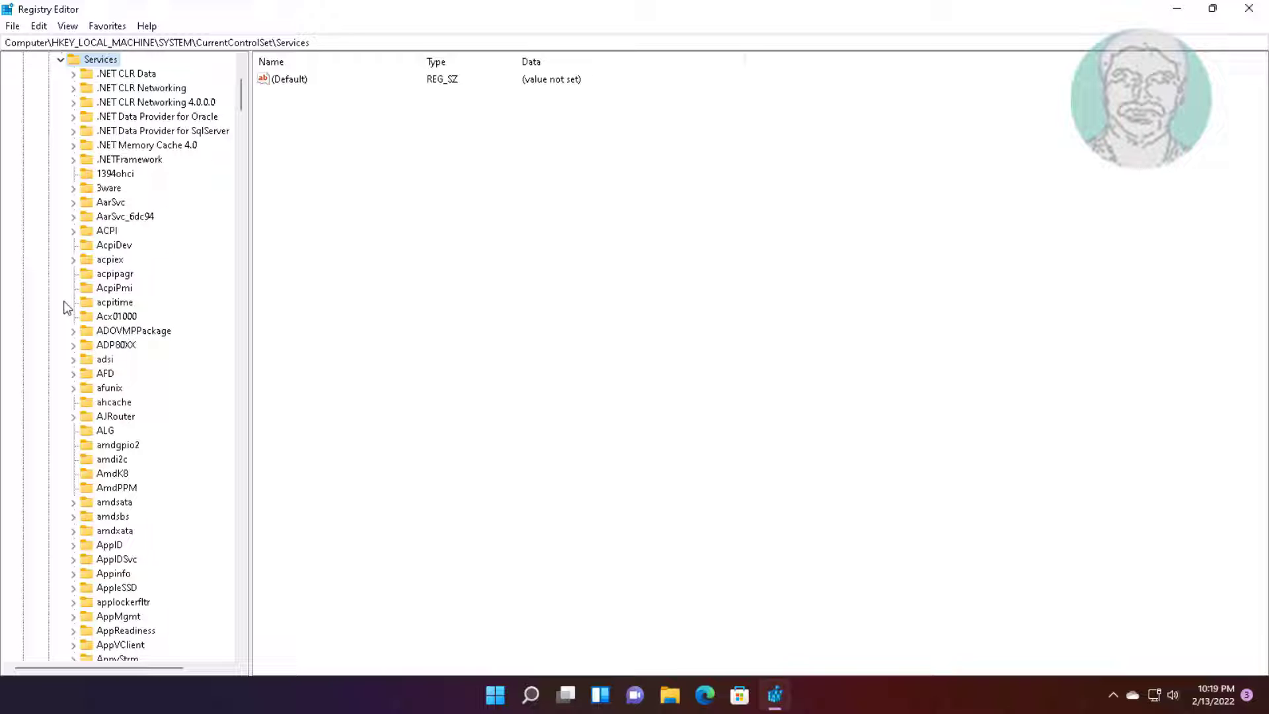
Locate the NlaSvc key under Services and expand it
scroll(150, 386, down, 20)
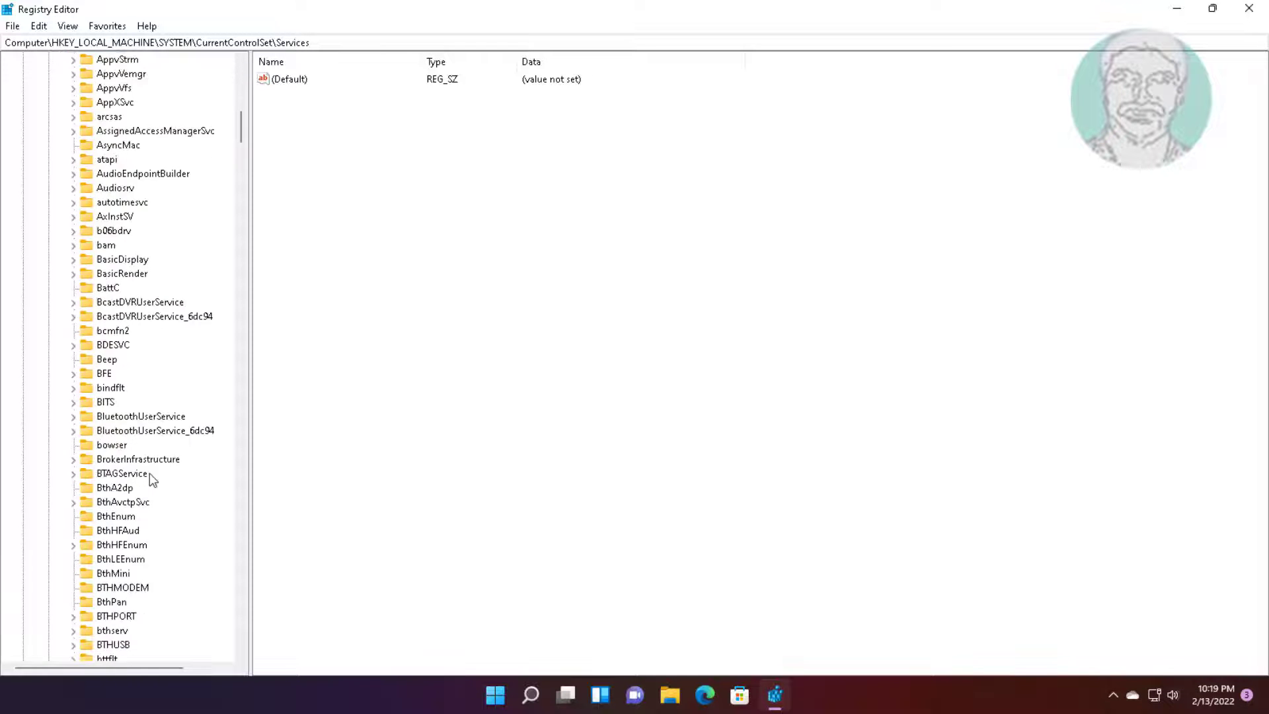
scroll(150, 489, down, 20)
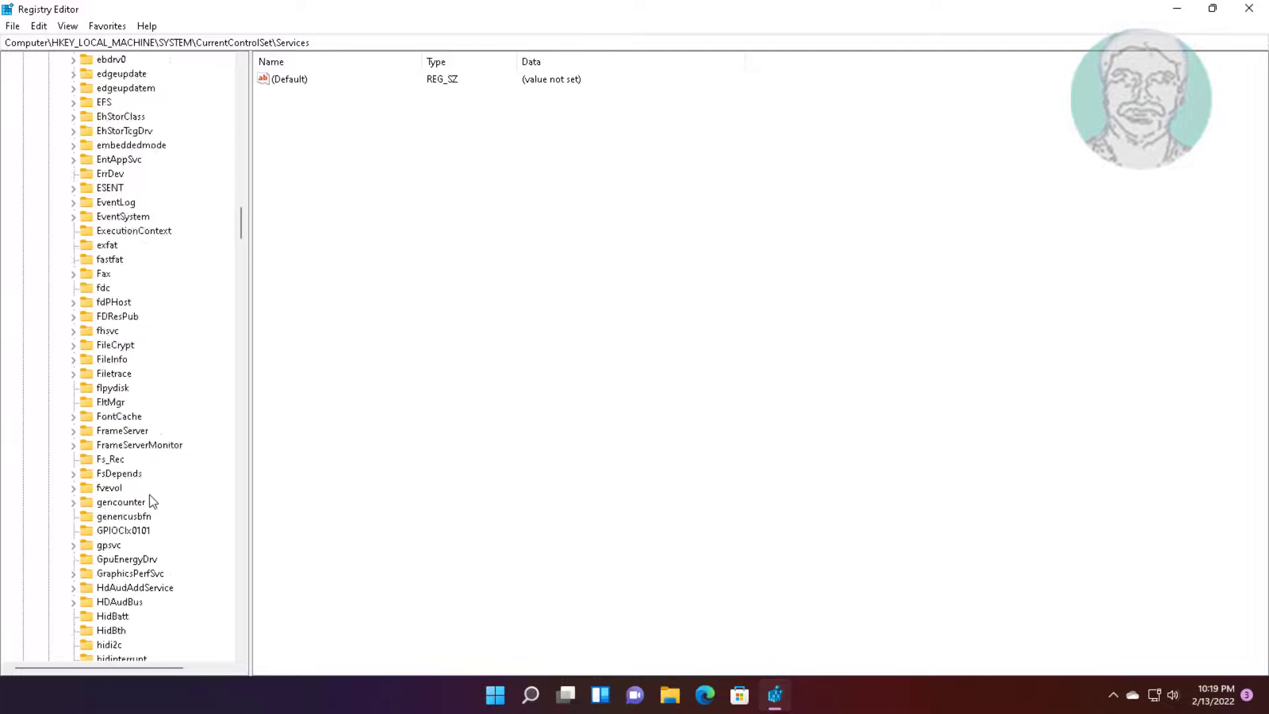
scroll(150, 496, down, 17)
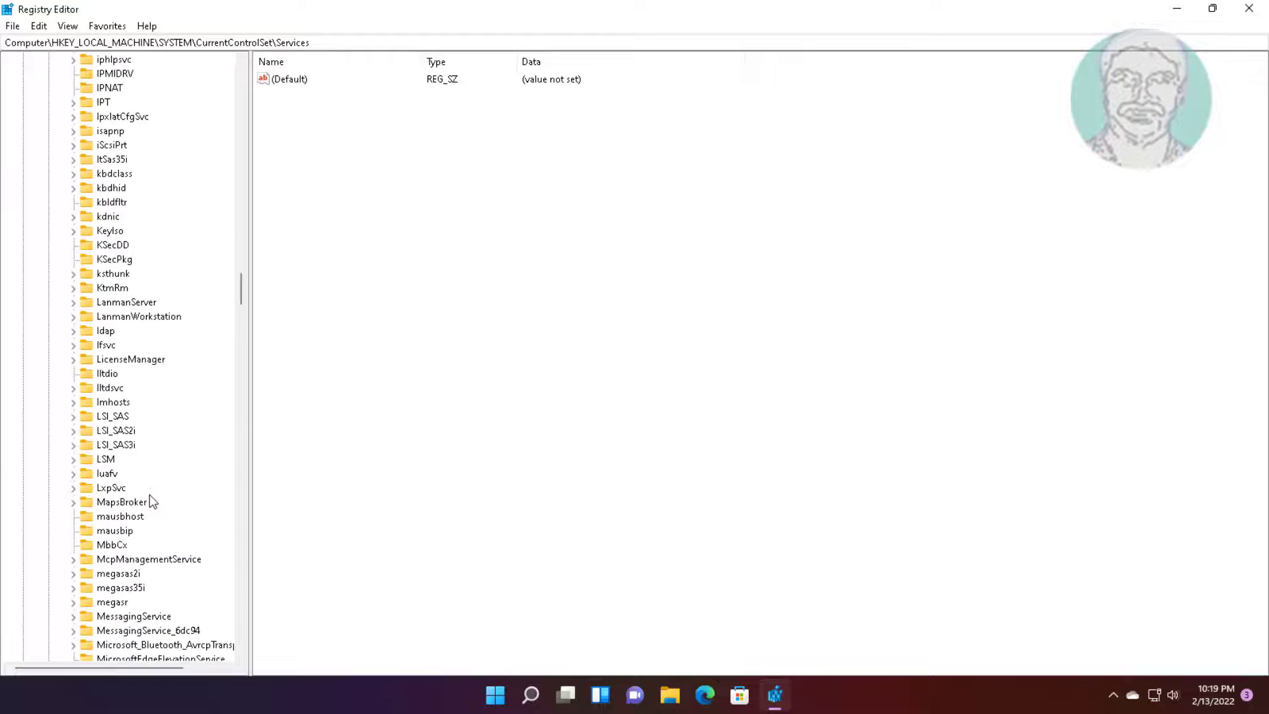
scroll(149, 495, down, 7)
scroll(150, 496, down, 7)
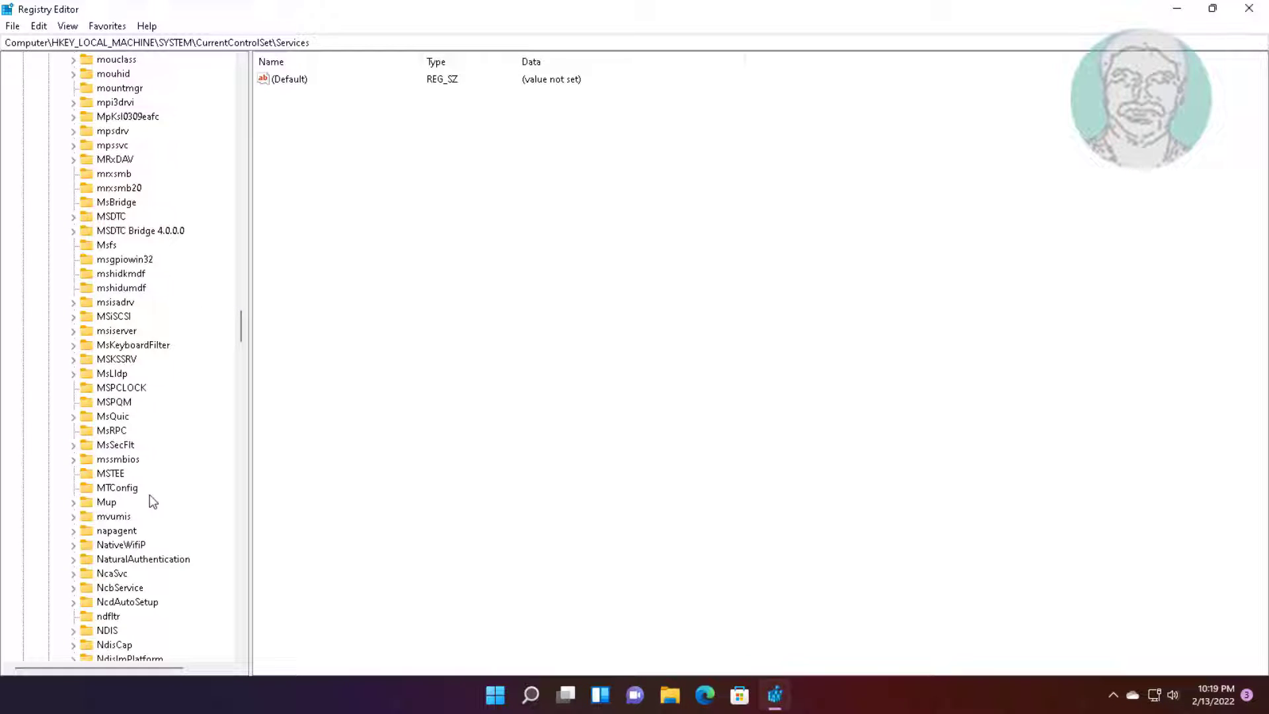
scroll(149, 494, down, 6)
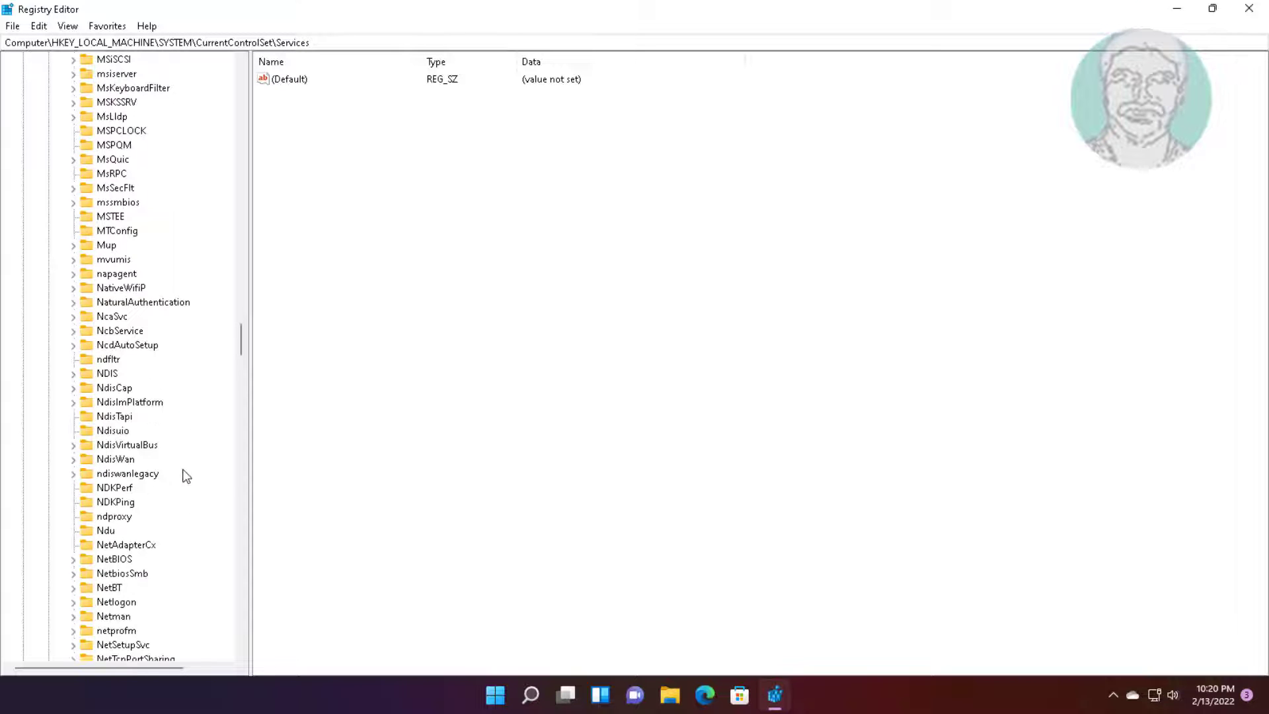
scroll(187, 476, down, 6)
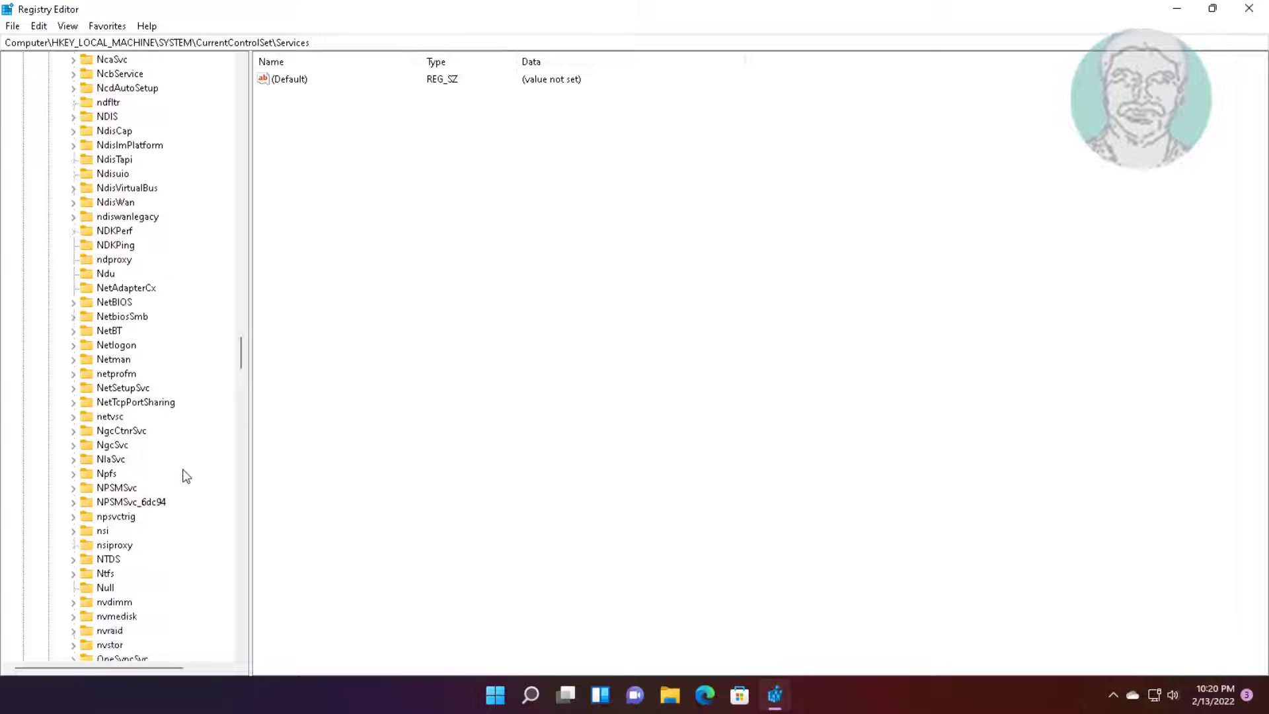
scroll(185, 474, down, 5)
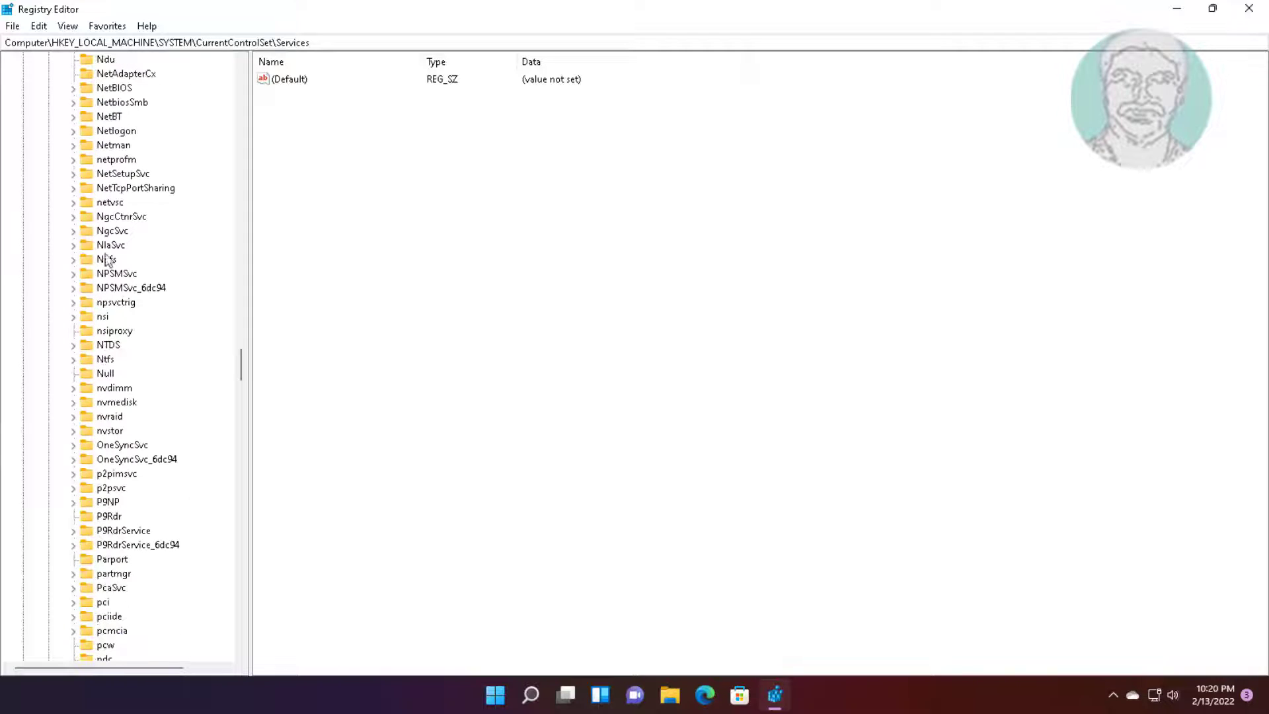
click(109, 246)
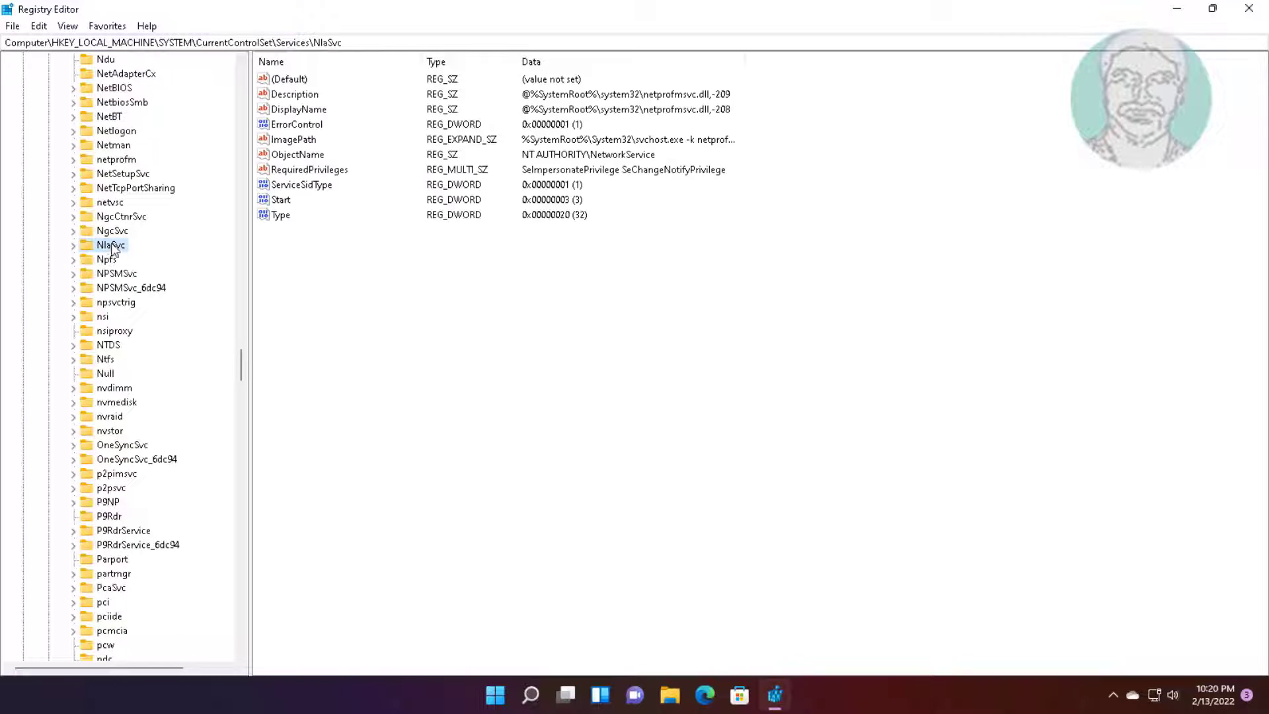
click(73, 246)
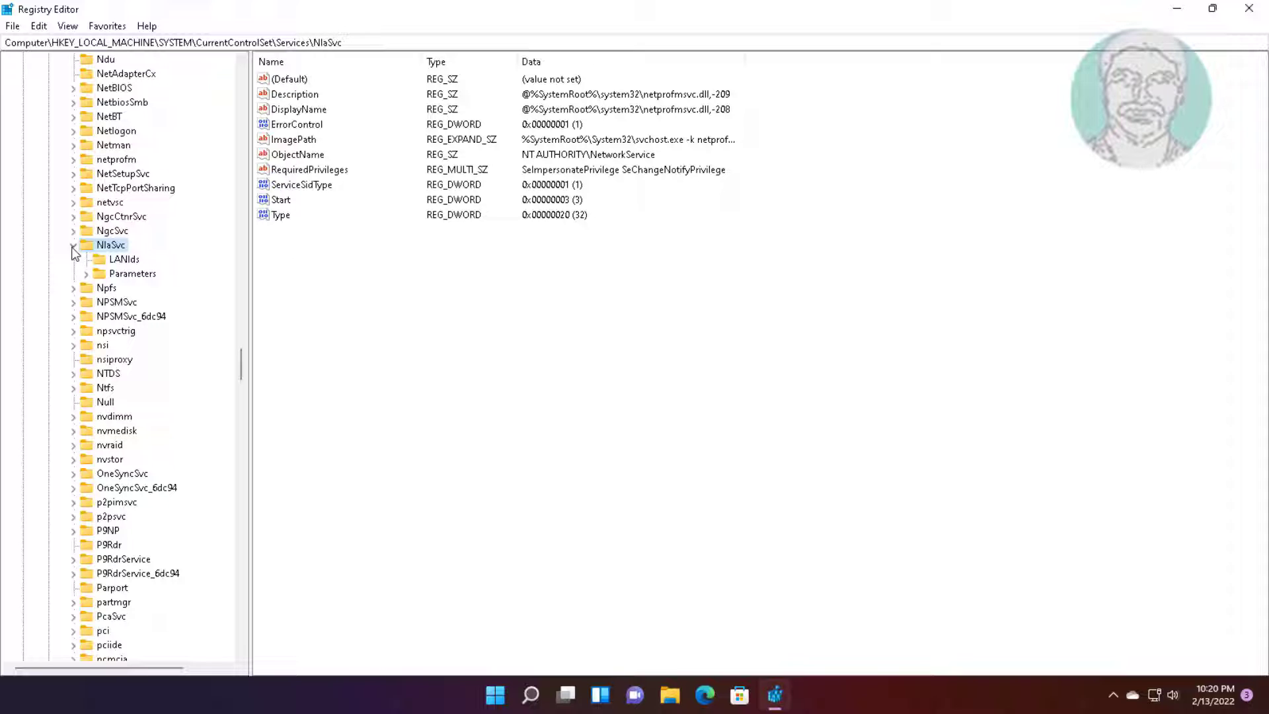
Expand the Parameters key under NlaSvc and open its Internet subkey
click(132, 273)
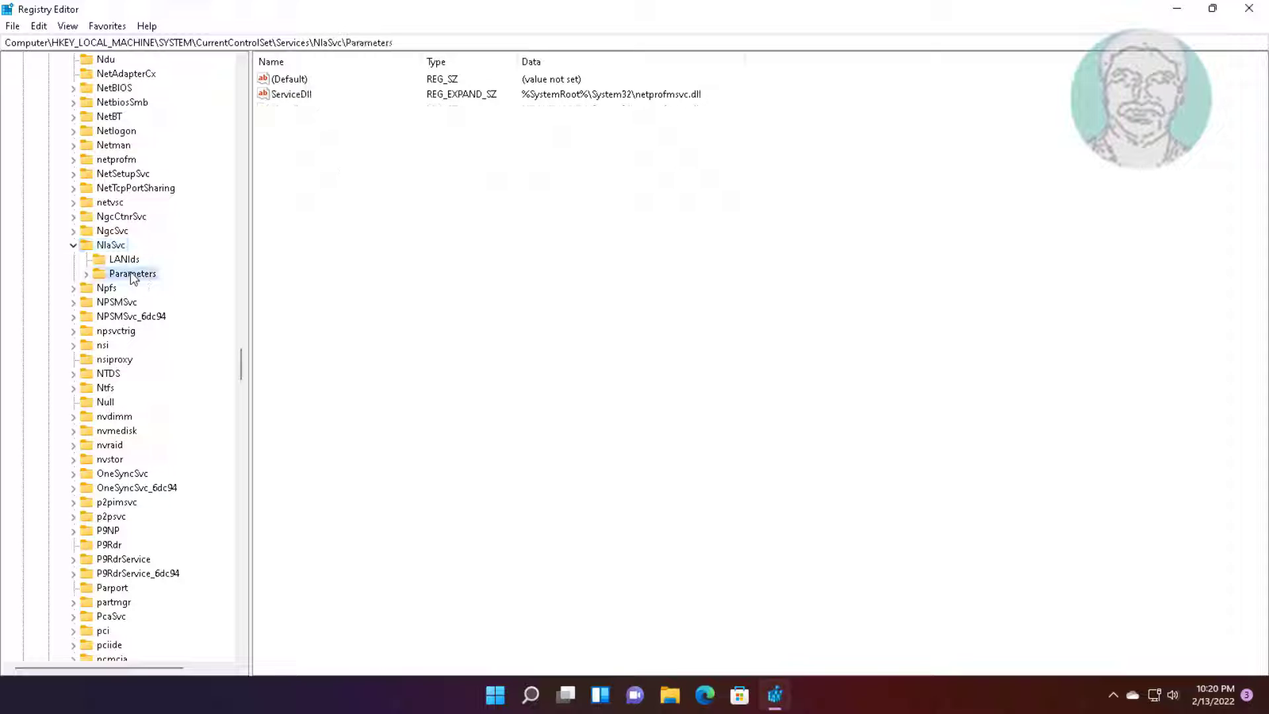
click(86, 274)
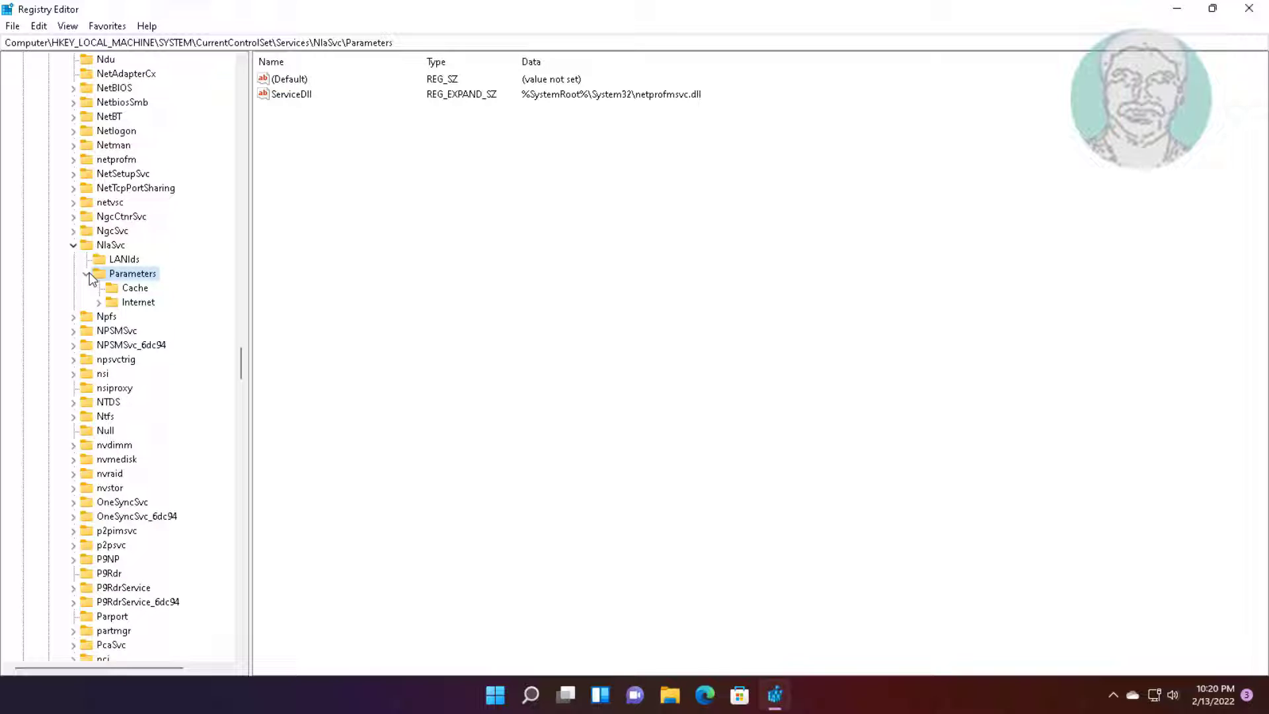
click(139, 304)
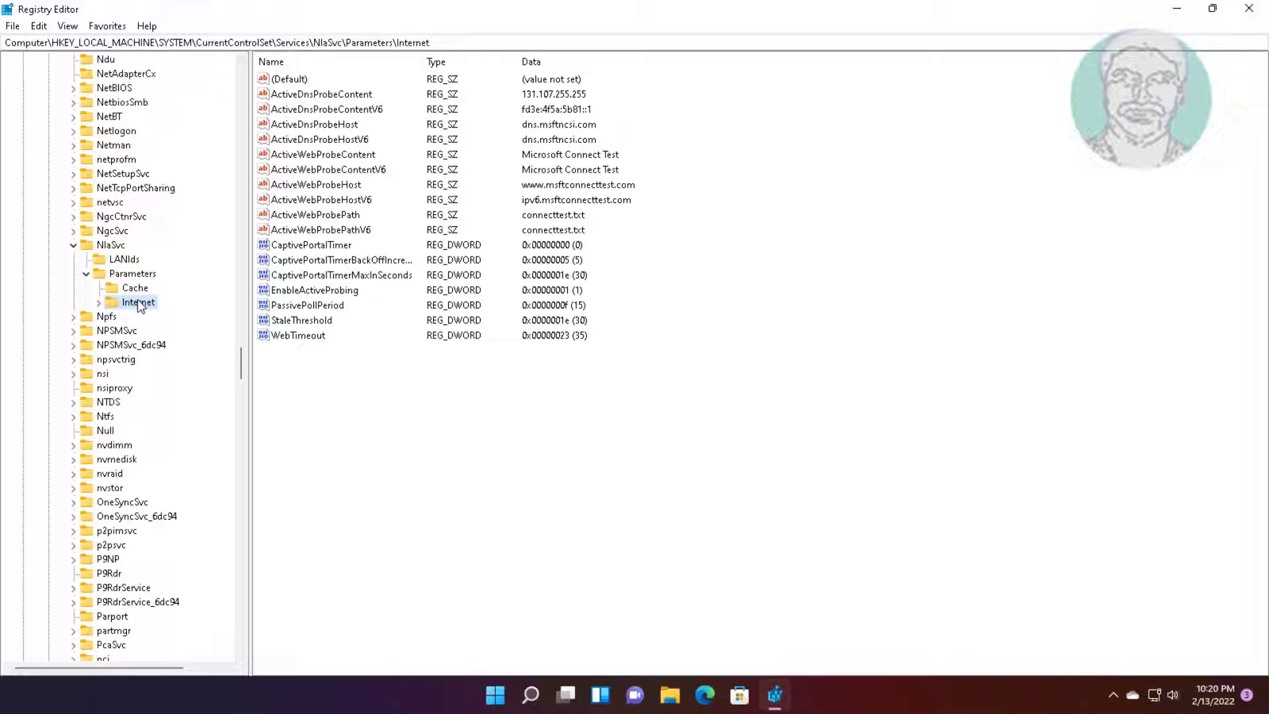
Set the EnableActiveProbing DWORD value in the Internet key to 0
click(316, 291)
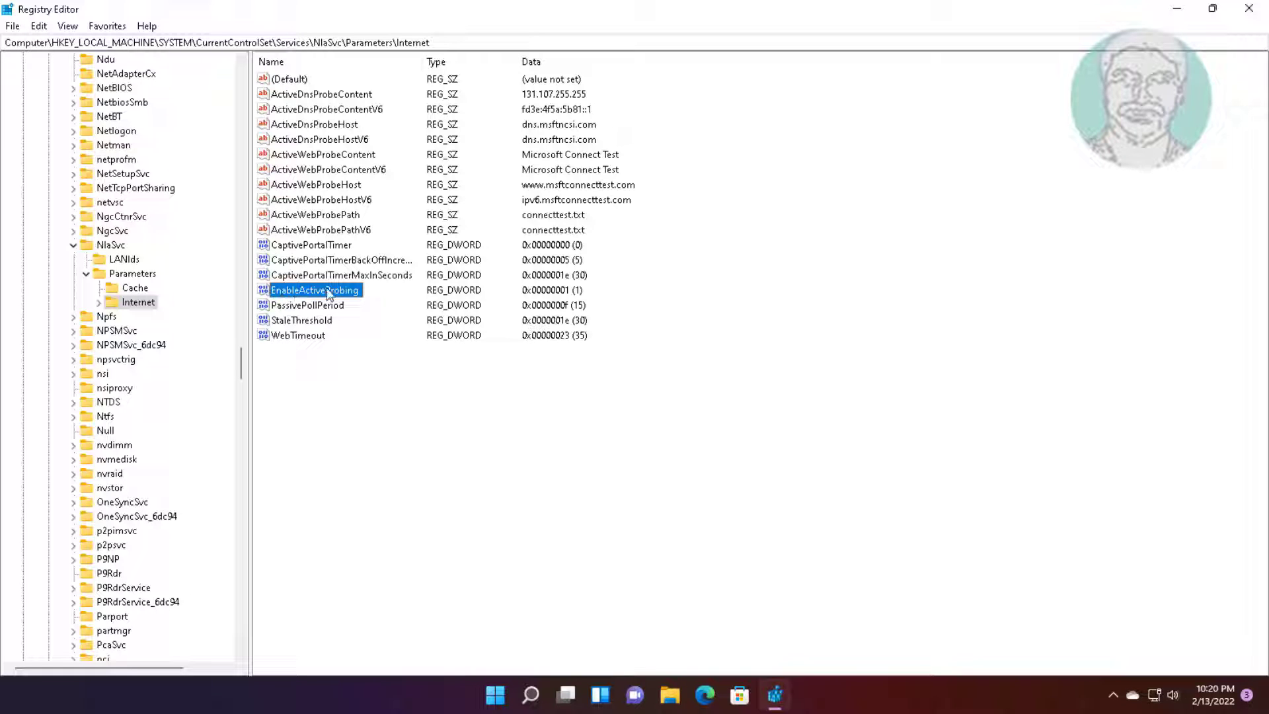
double_click(337, 295)
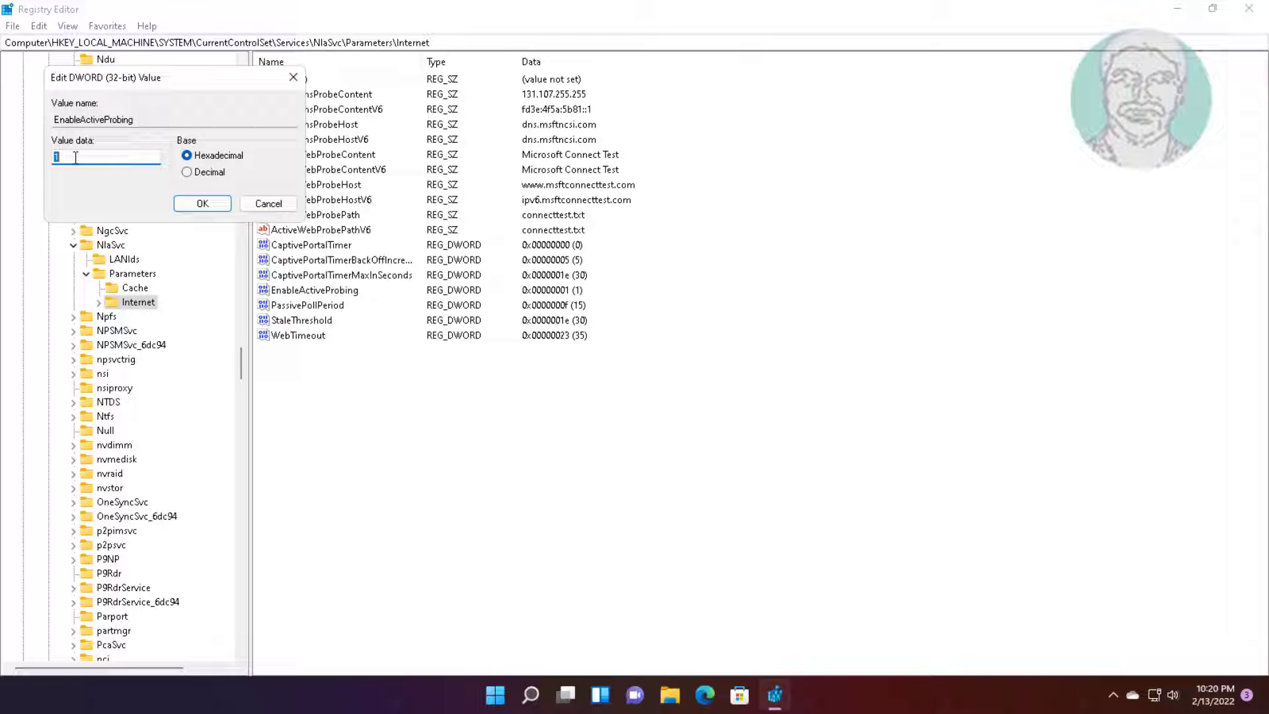
text(0)
click(203, 205)
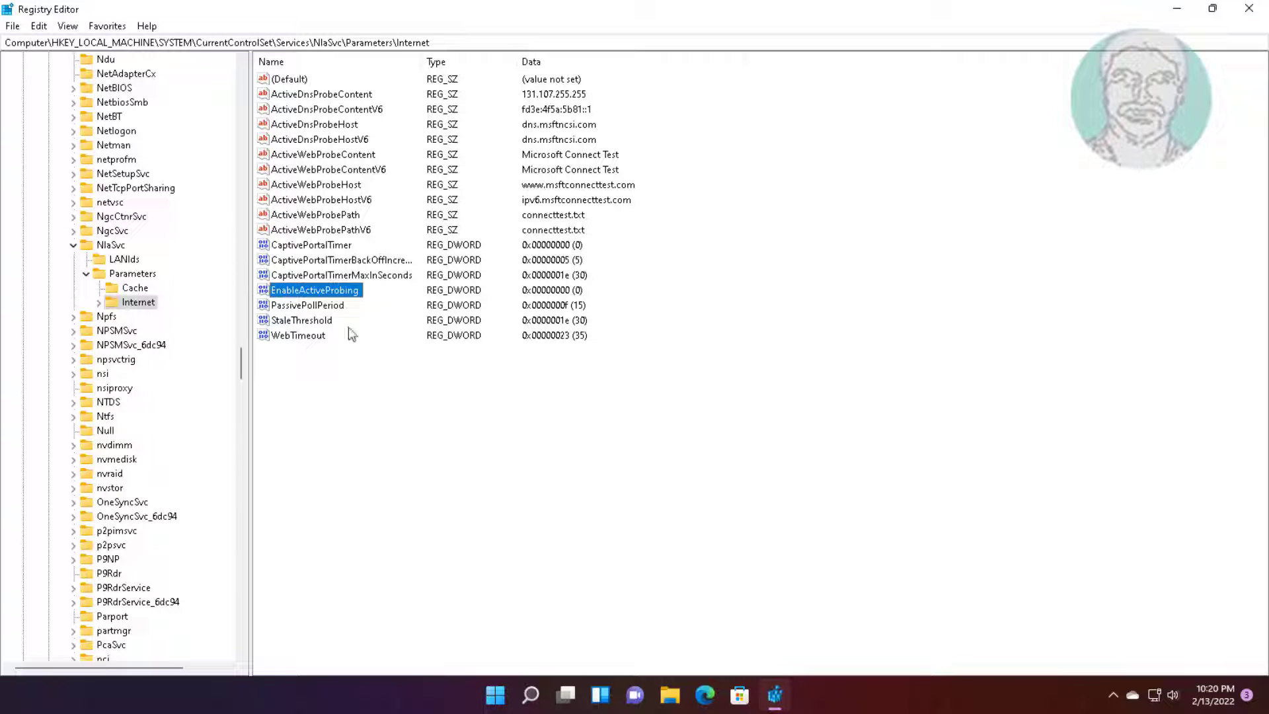
Collapse the expanded registry branches from NlaSvc\Parameters back up to HKEY_LOCAL_MACHINE
click(86, 274)
click(74, 246)
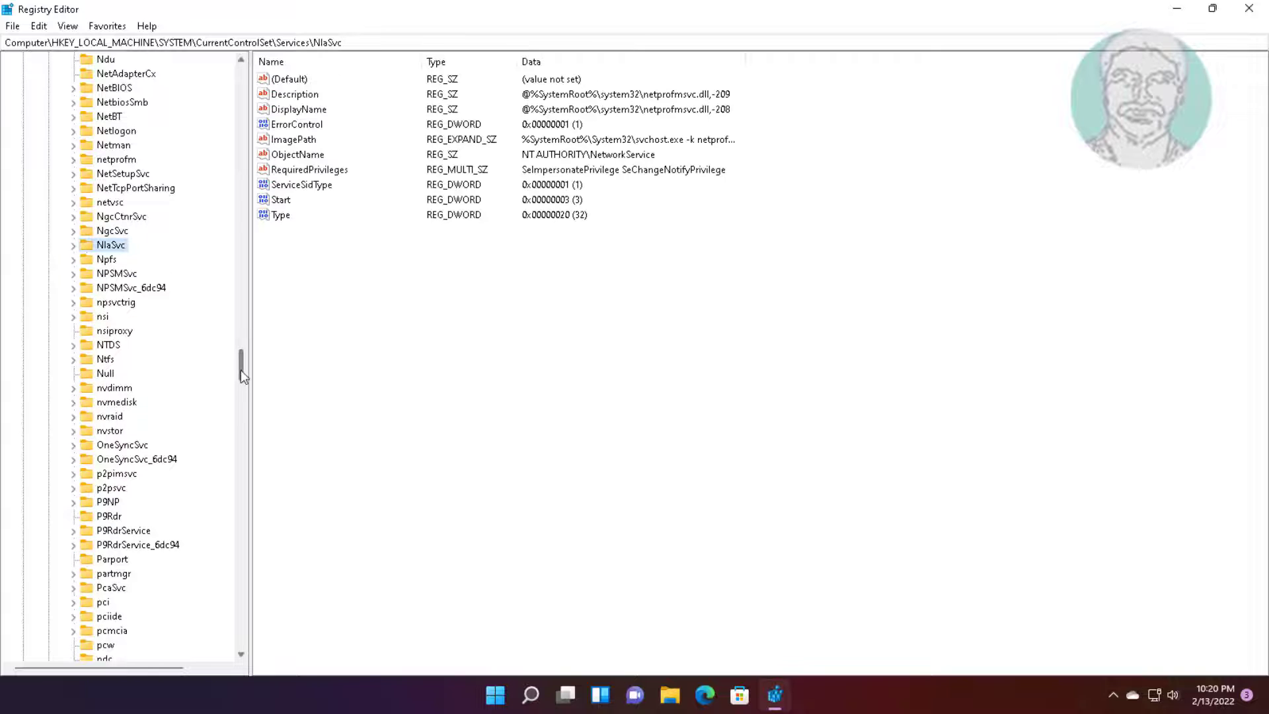
drag(240, 370, 240, 72)
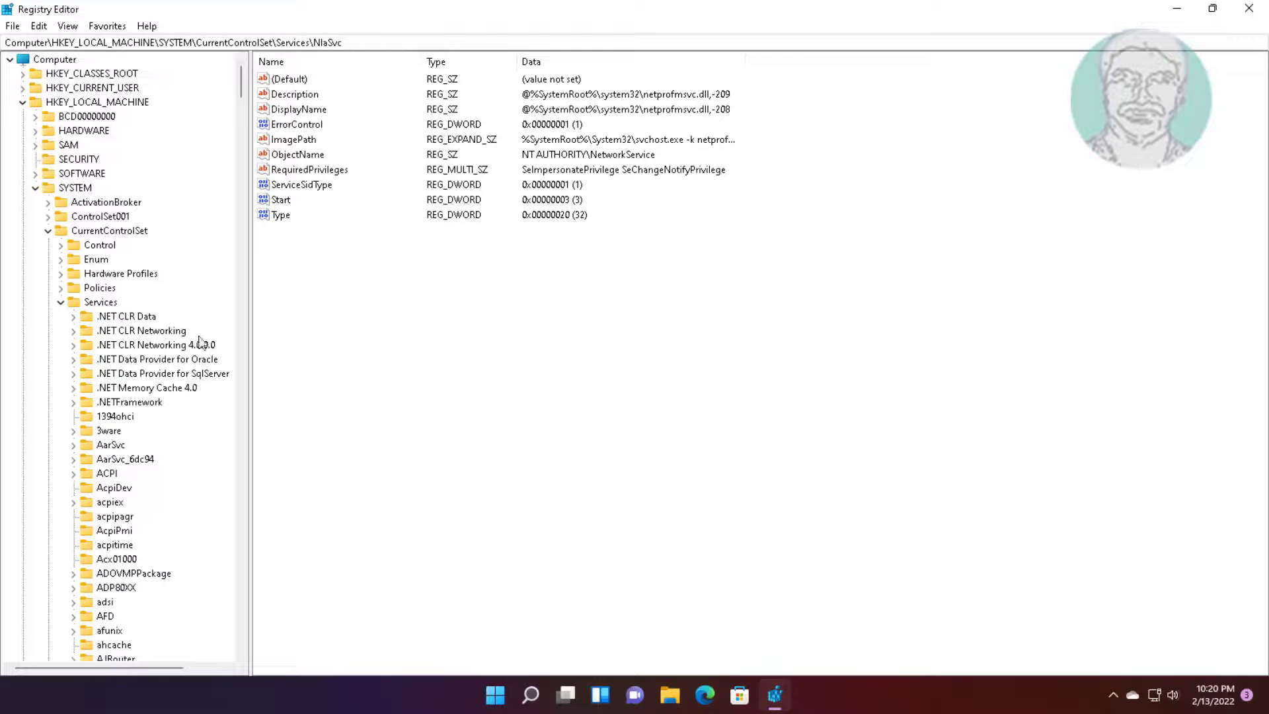
click(60, 302)
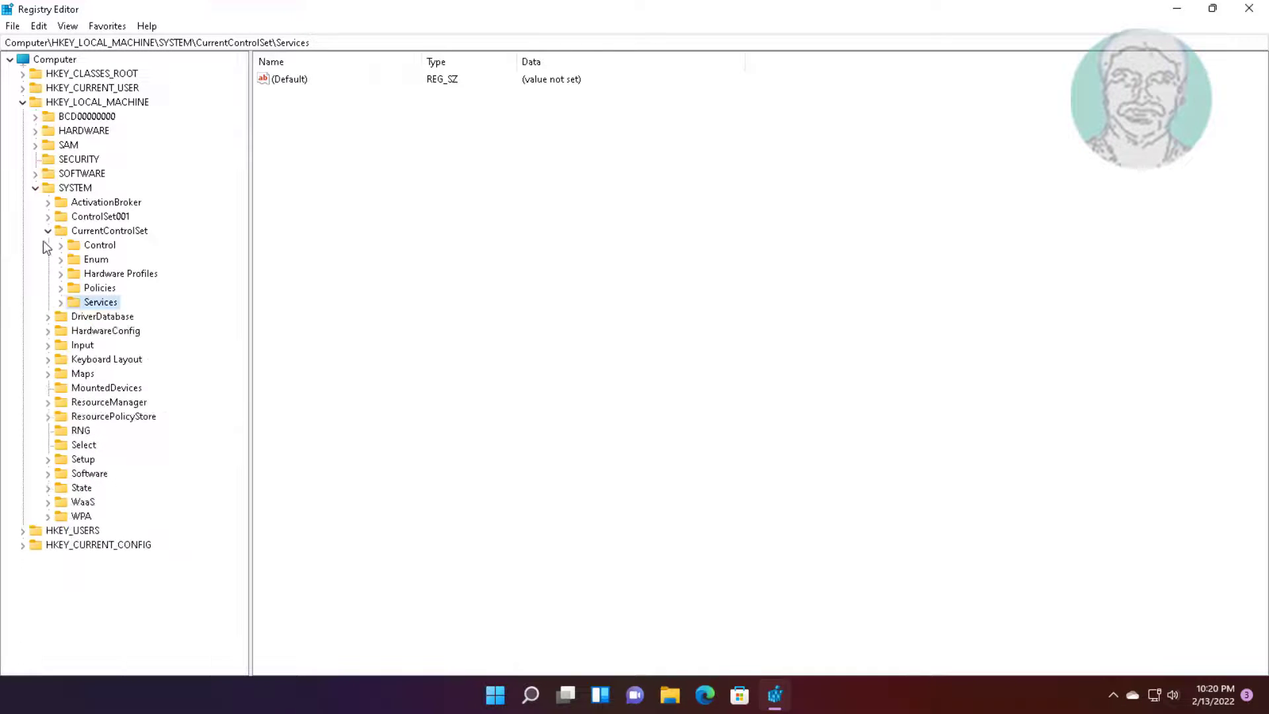
click(48, 231)
click(35, 188)
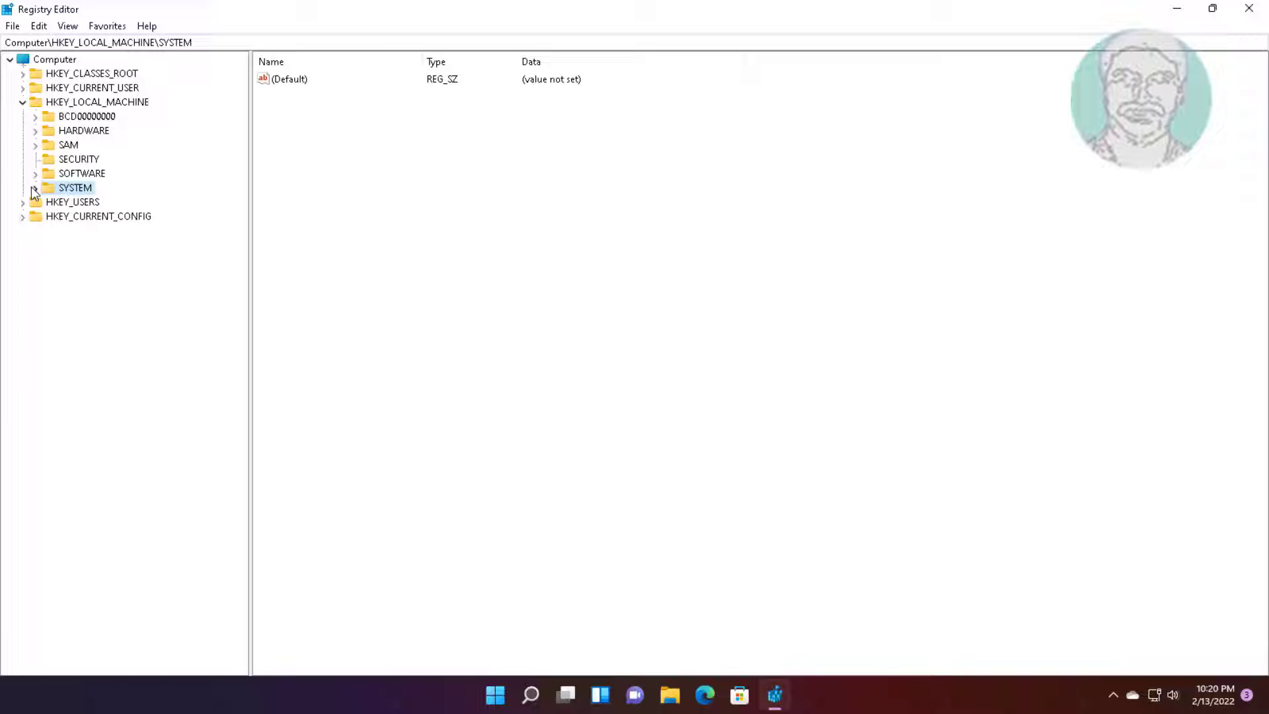
click(23, 102)
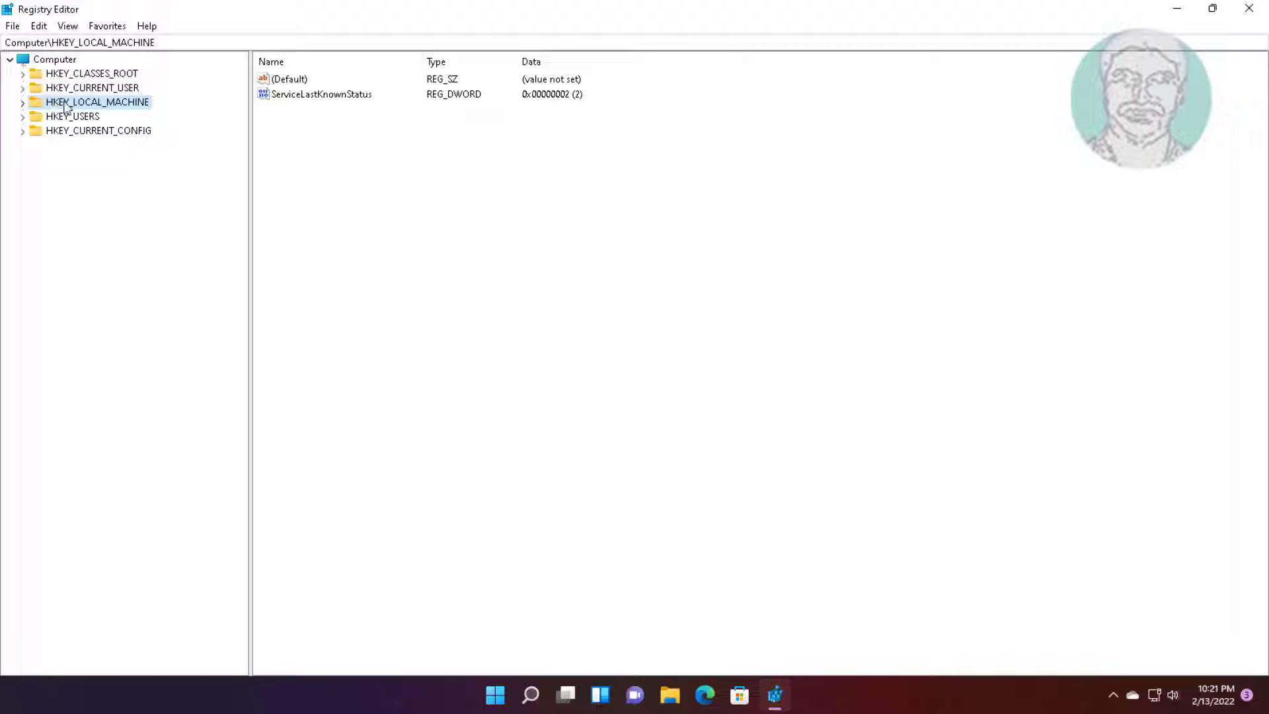
Expand the HKEY_LOCAL_MACHINE, SOFTWARE and Policies keys in the registry tree
click(23, 102)
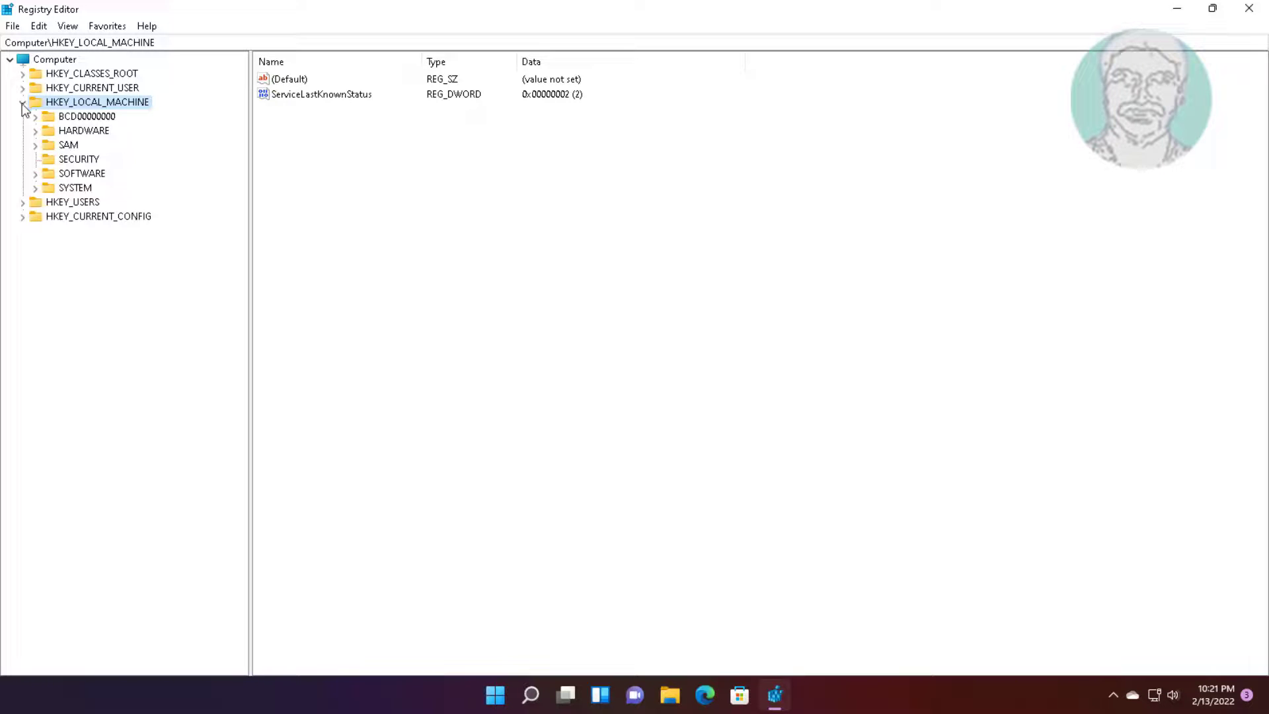
click(80, 176)
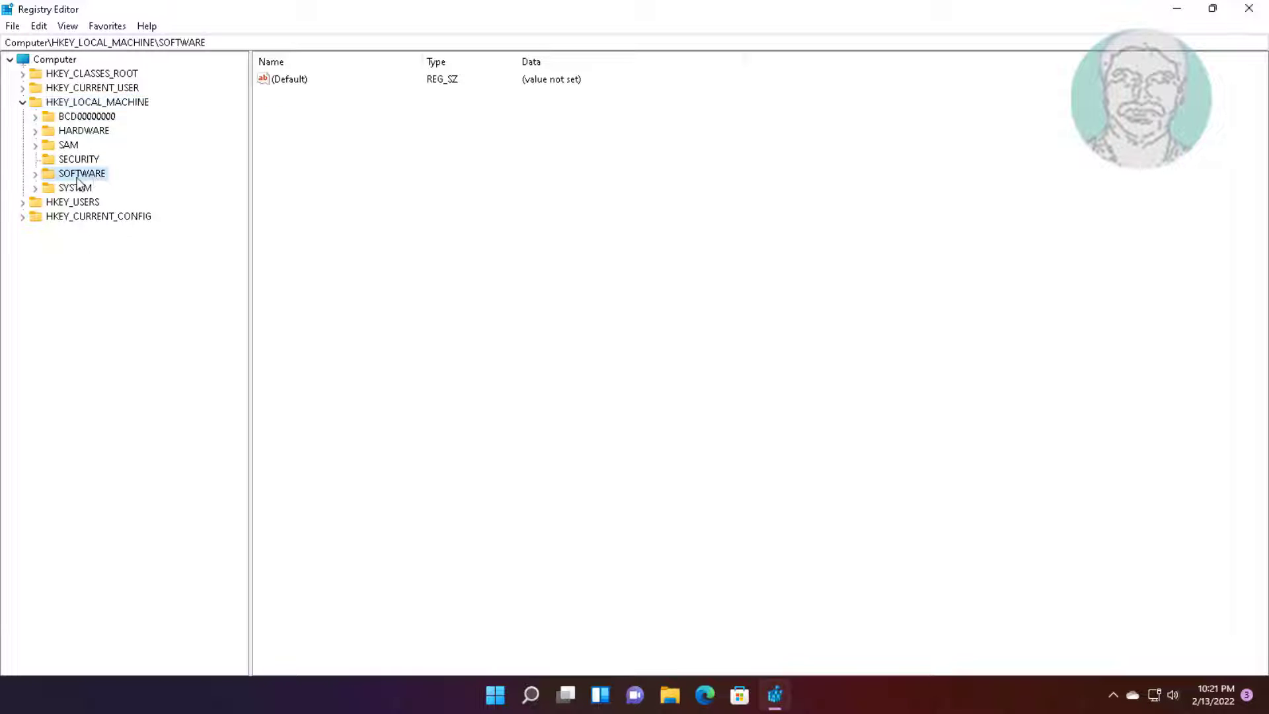
click(36, 174)
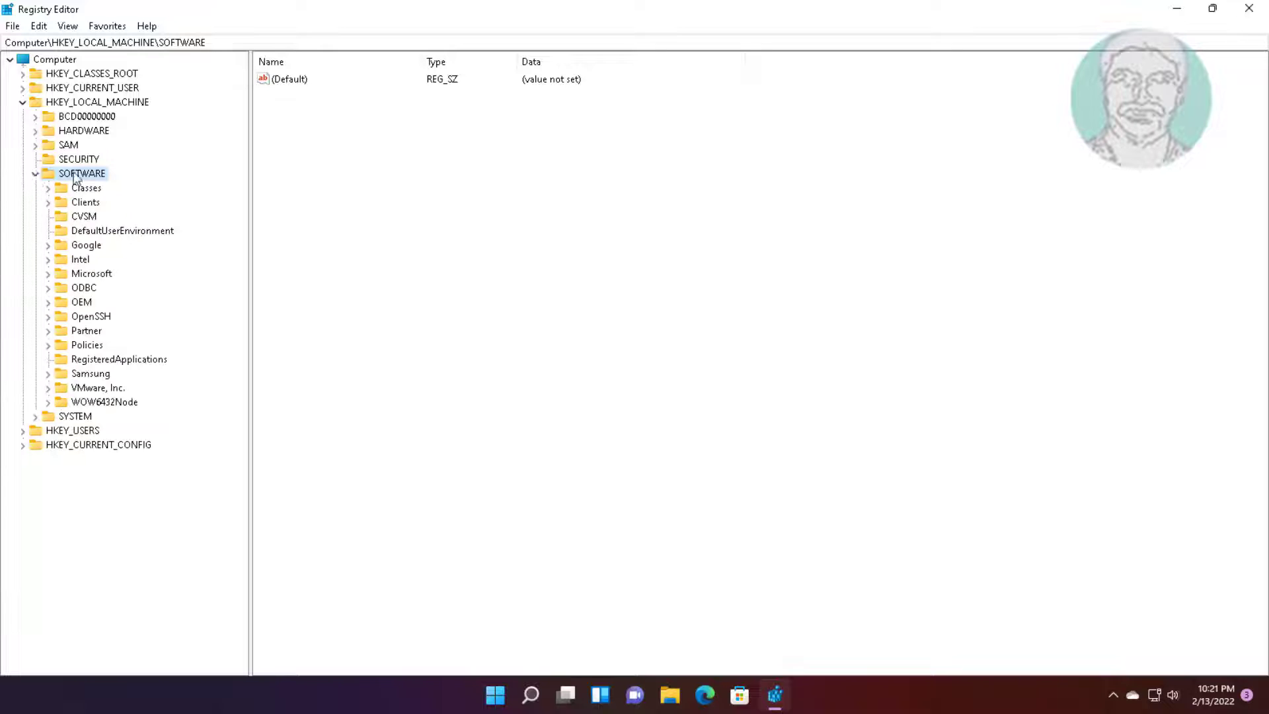
click(84, 347)
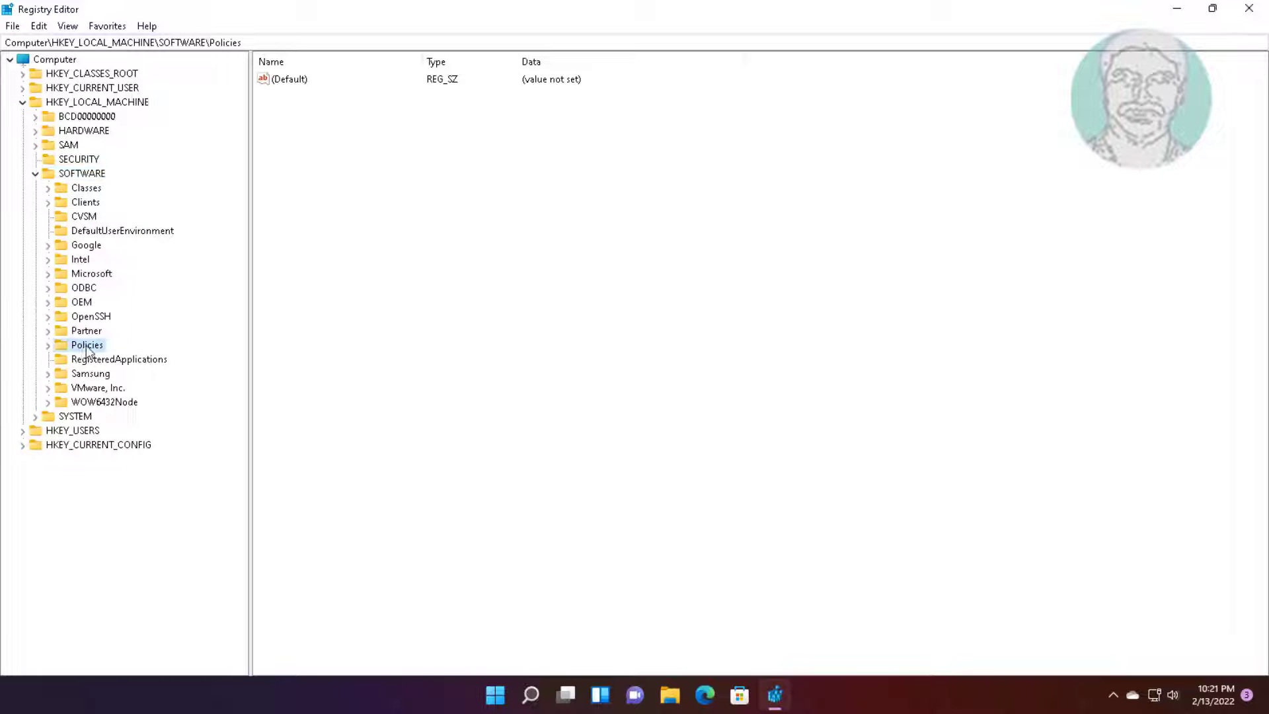
click(48, 345)
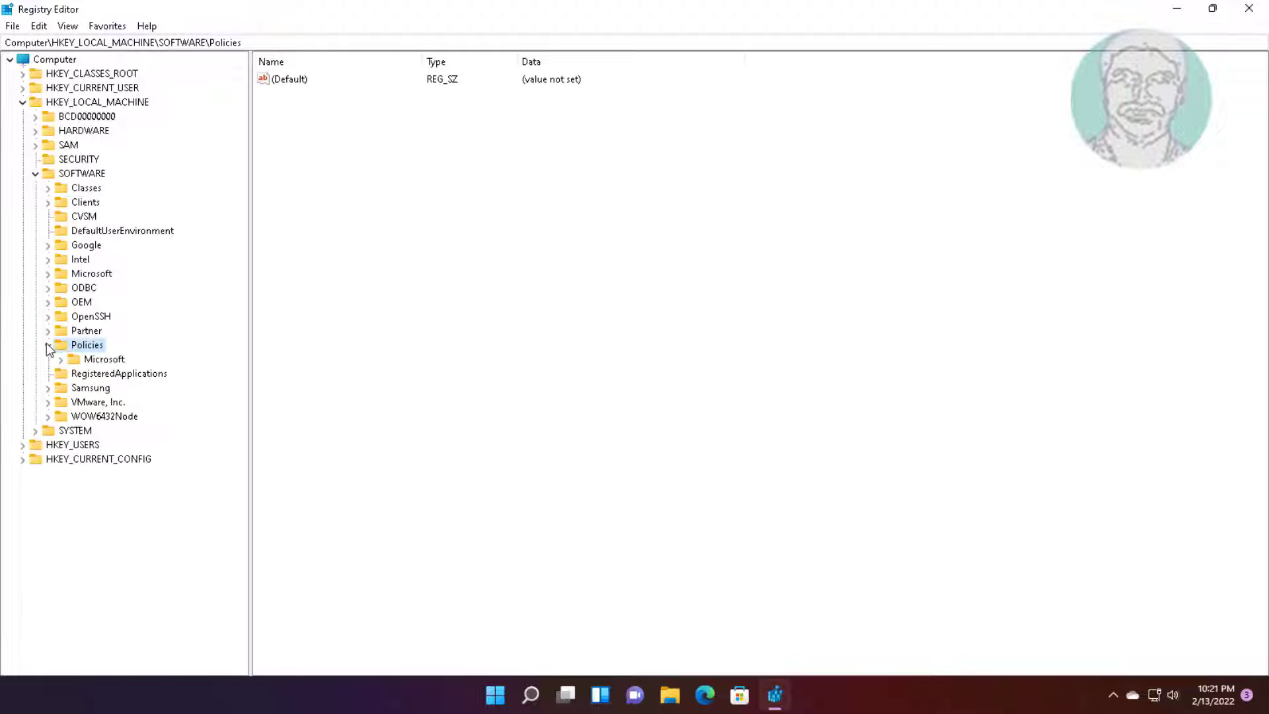
Expand Microsoft and Windows under Policies and open the NetworkConnectivityStatusIndicator key, widening the key tree to show full names
click(116, 363)
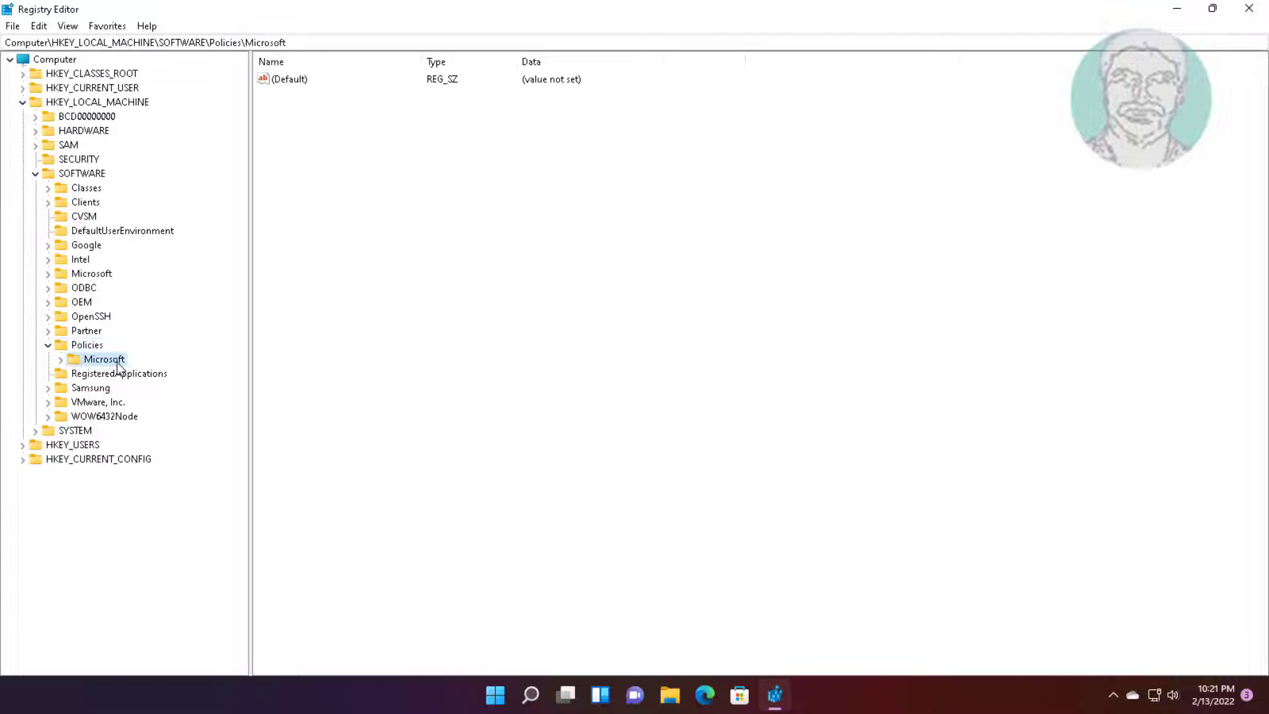
click(61, 360)
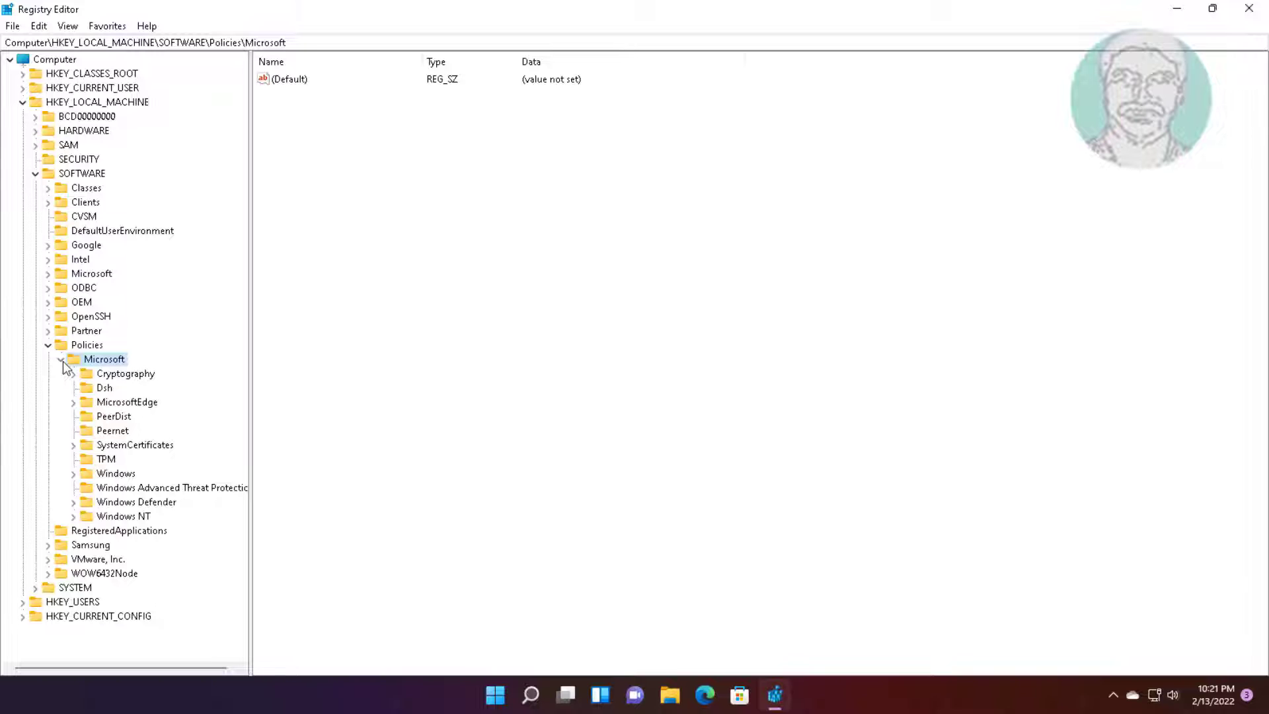
click(122, 474)
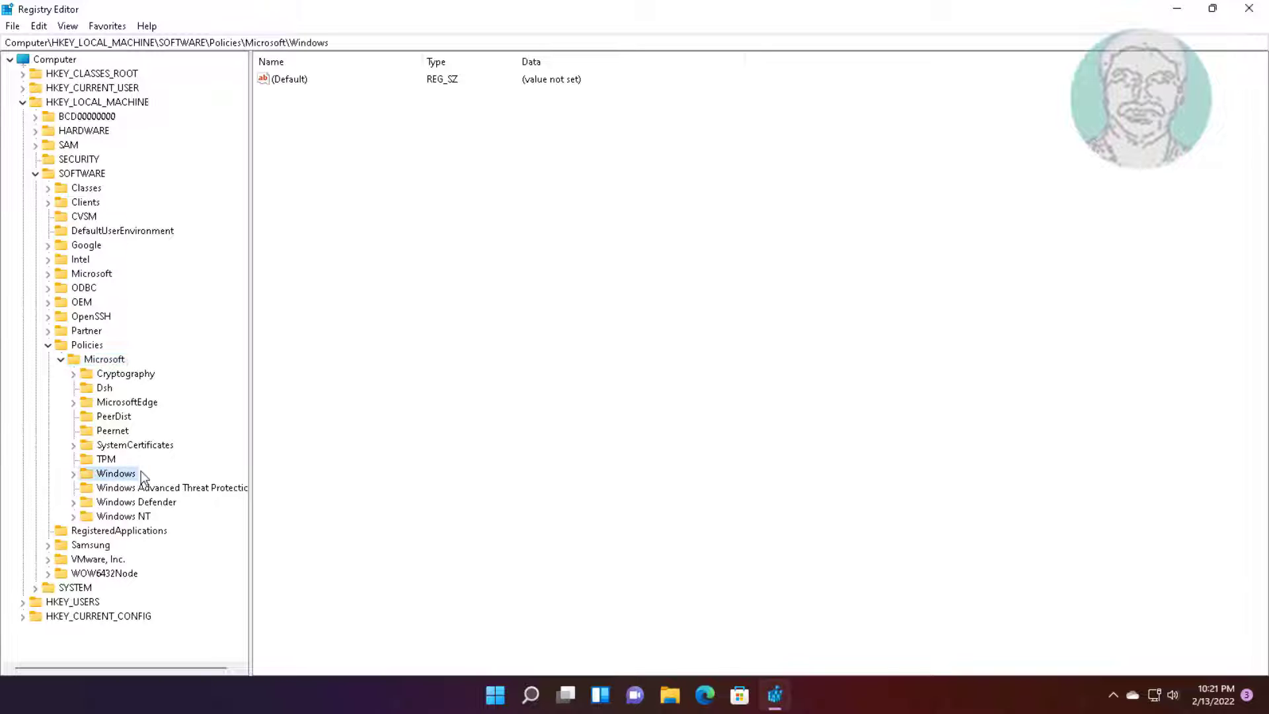
click(74, 474)
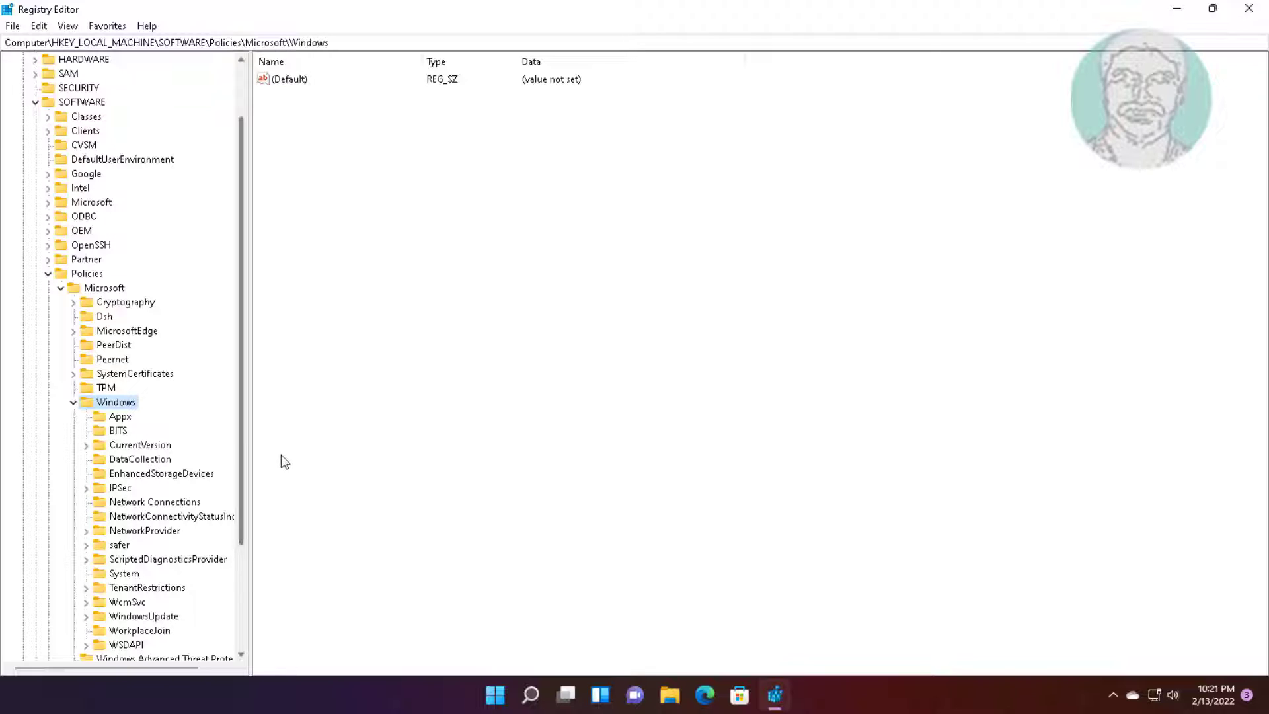
drag(249, 458, 306, 456)
click(165, 517)
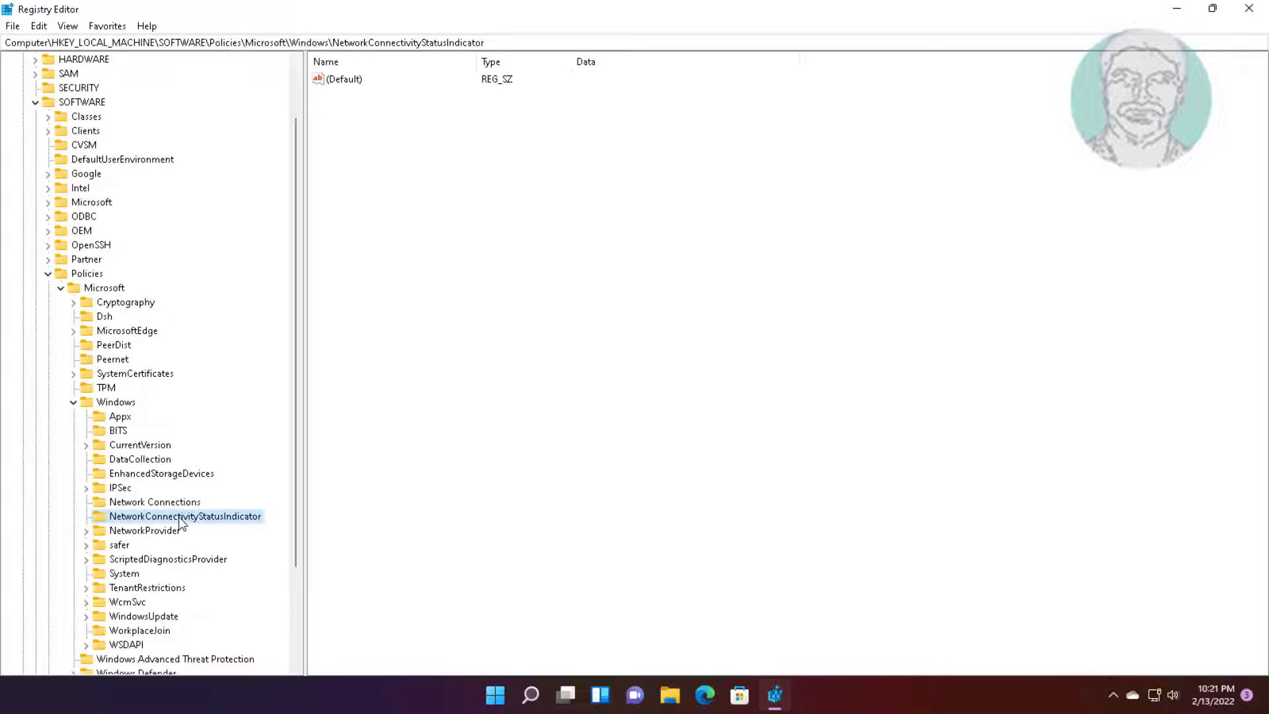
Create a DWORD (32-bit) value named NoActiveProbe in the NetworkConnectivityStatusIndicator key
right_click(352, 126)
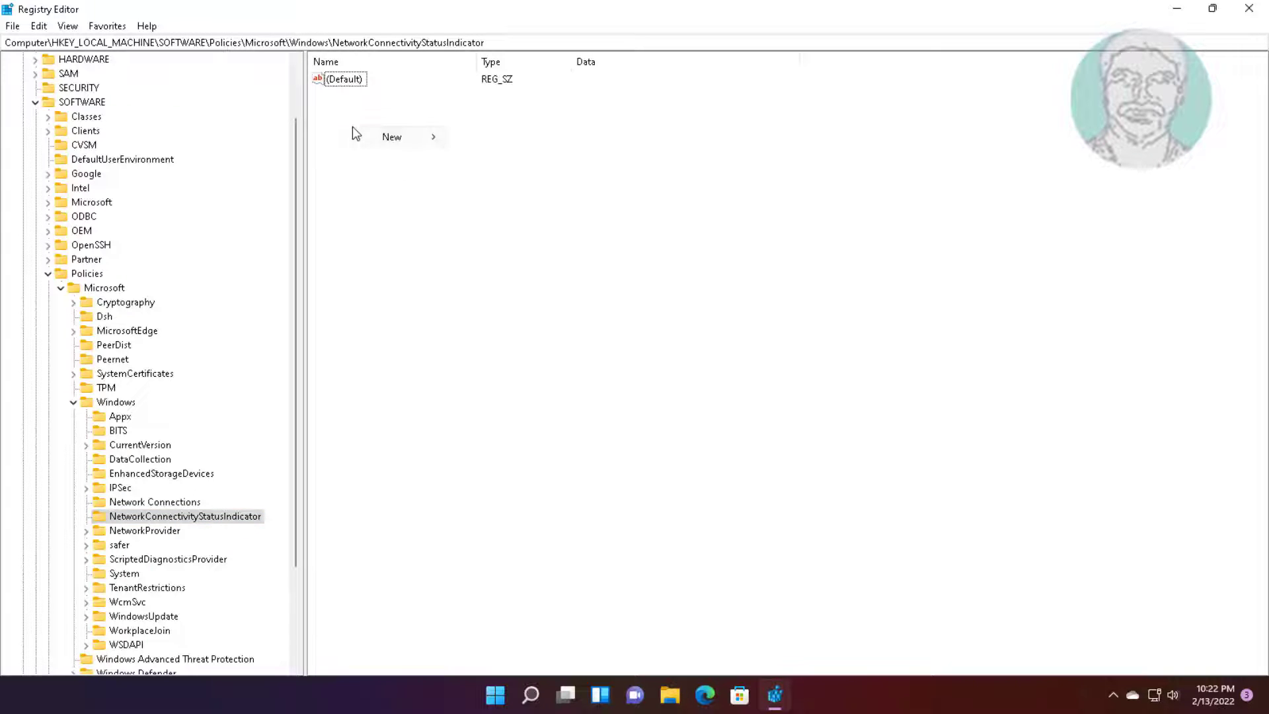
mouse_move(424, 137)
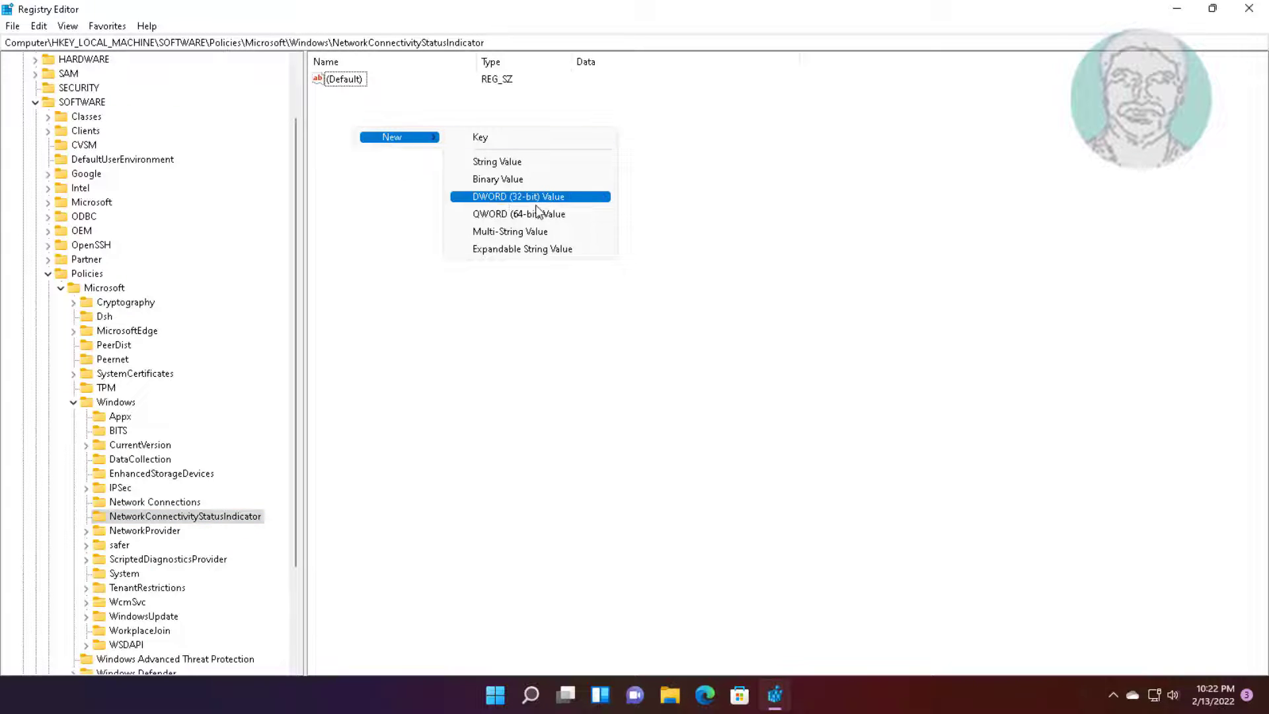
click(528, 198)
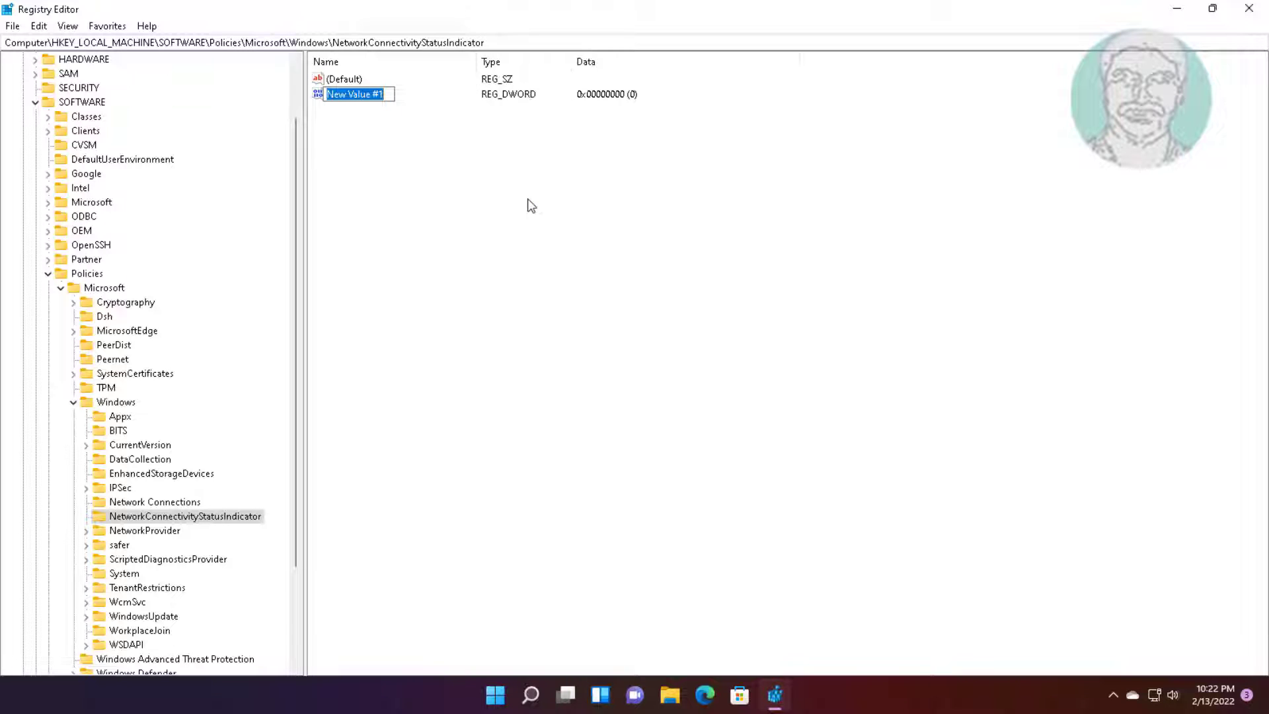
text(No)
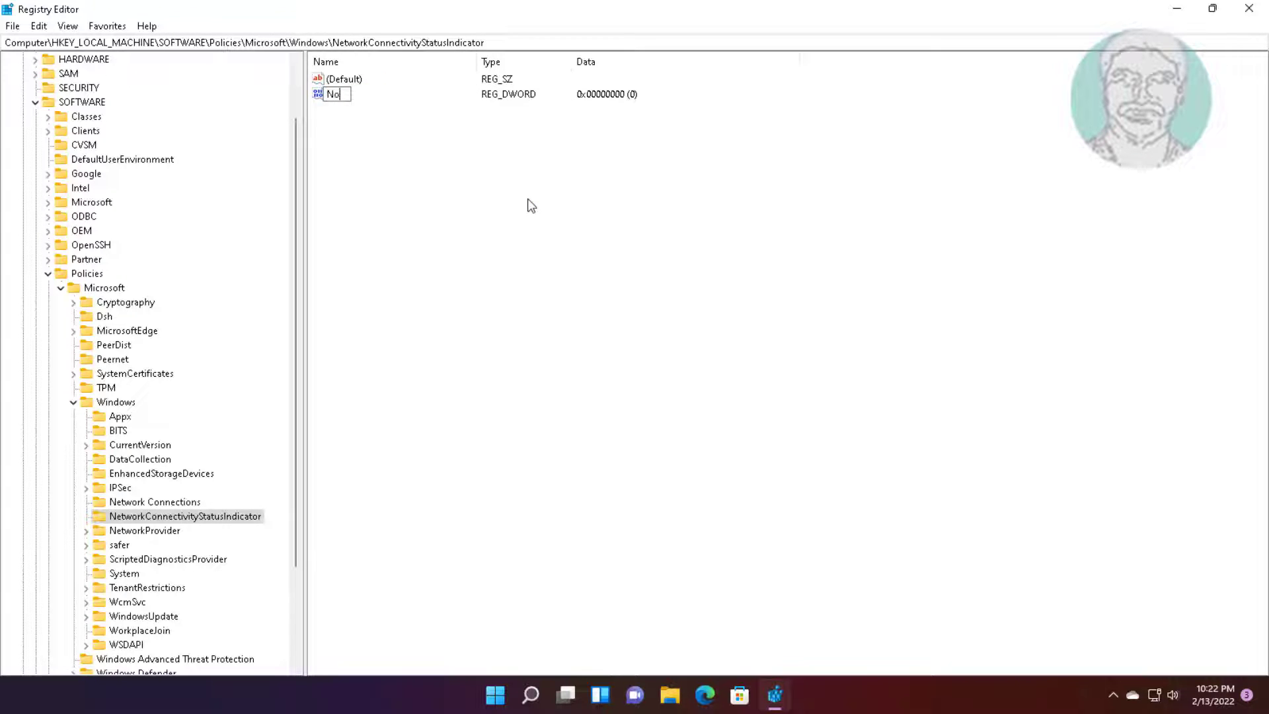
text(ActiveProbe)
key(Return)
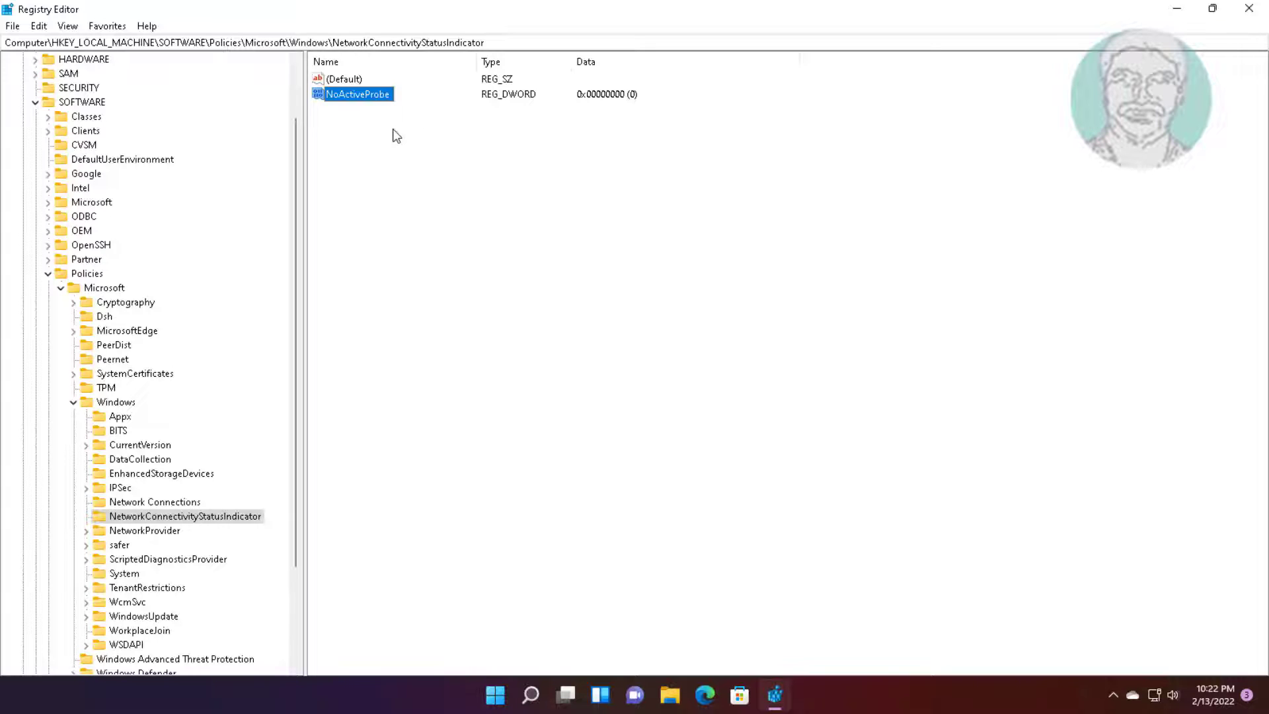
Set the value data of NoActiveProbe to 1
double_click(372, 94)
text(1)
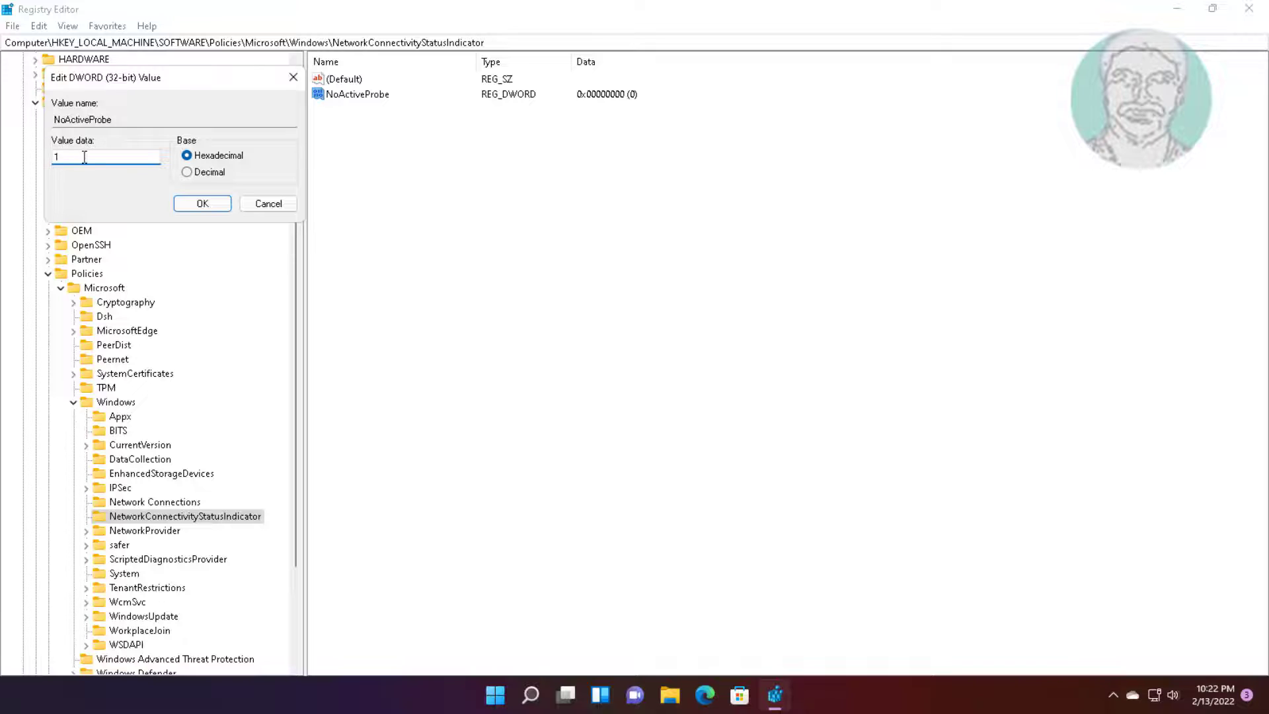
click(189, 204)
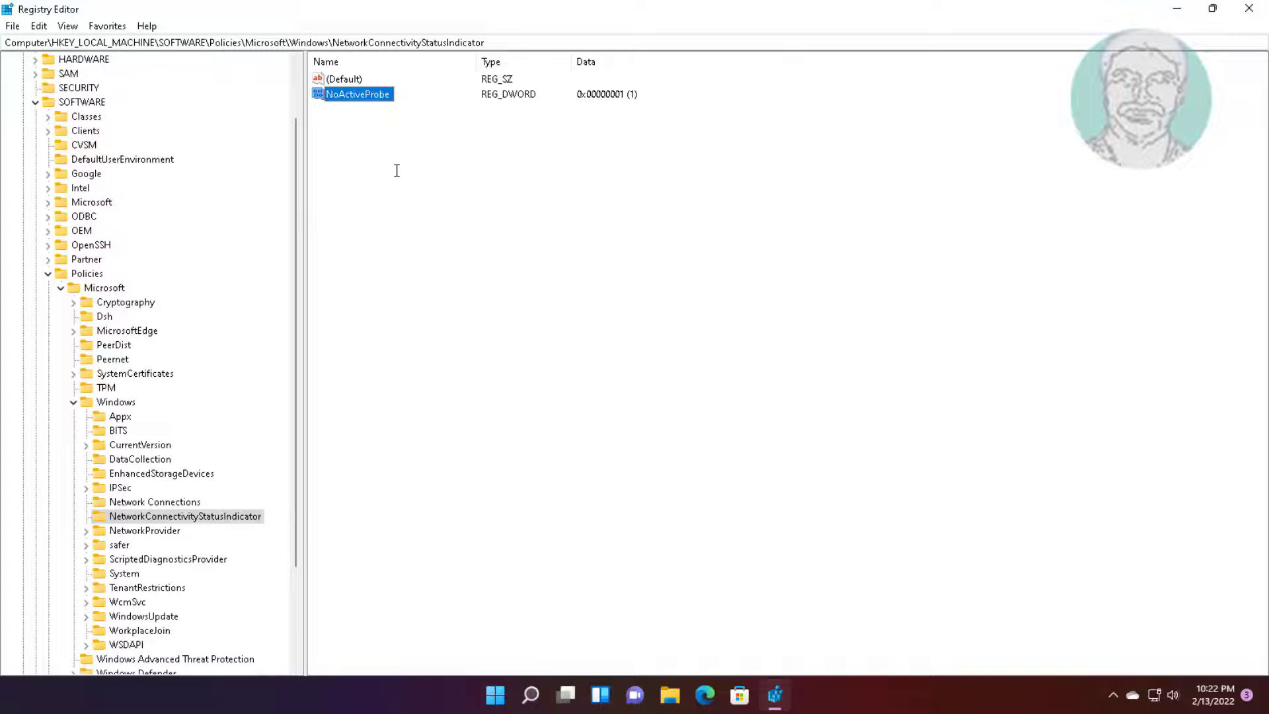
Create a DWORD (32-bit) value named DisablePassivePolling in the NetworkConnectivityStatusIndicator key
right_click(373, 154)
mouse_move(402, 166)
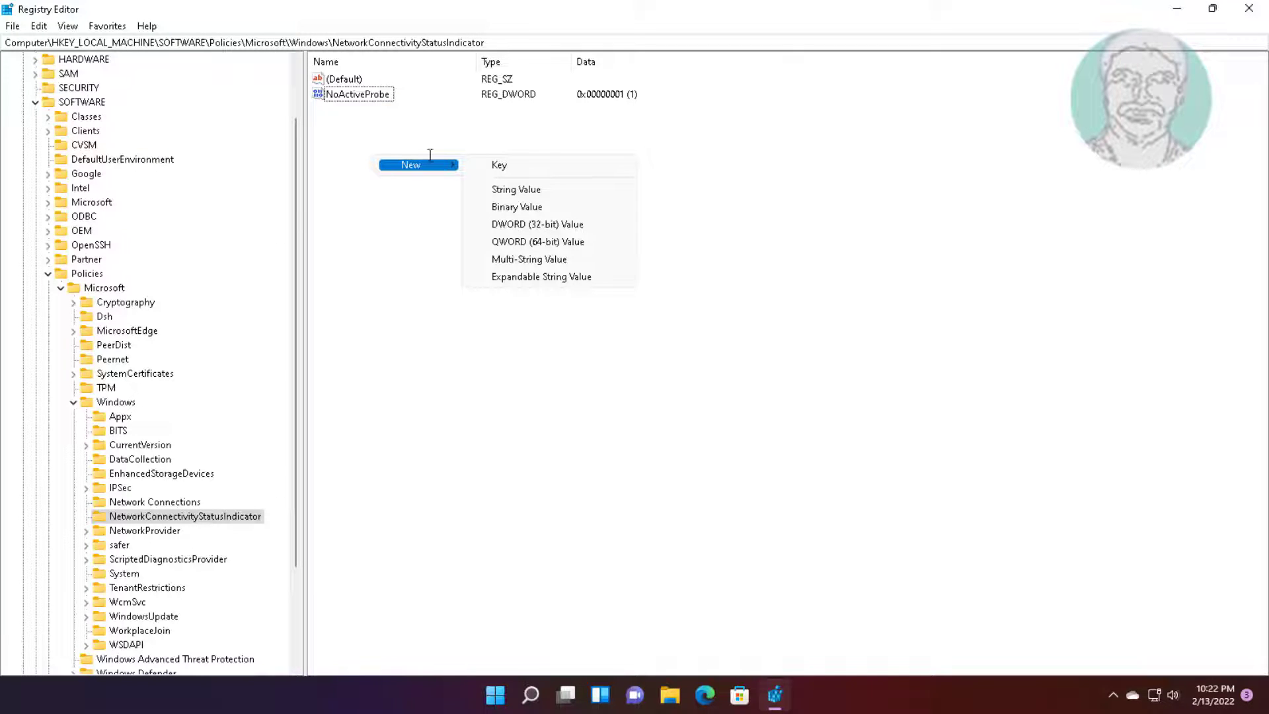
click(553, 224)
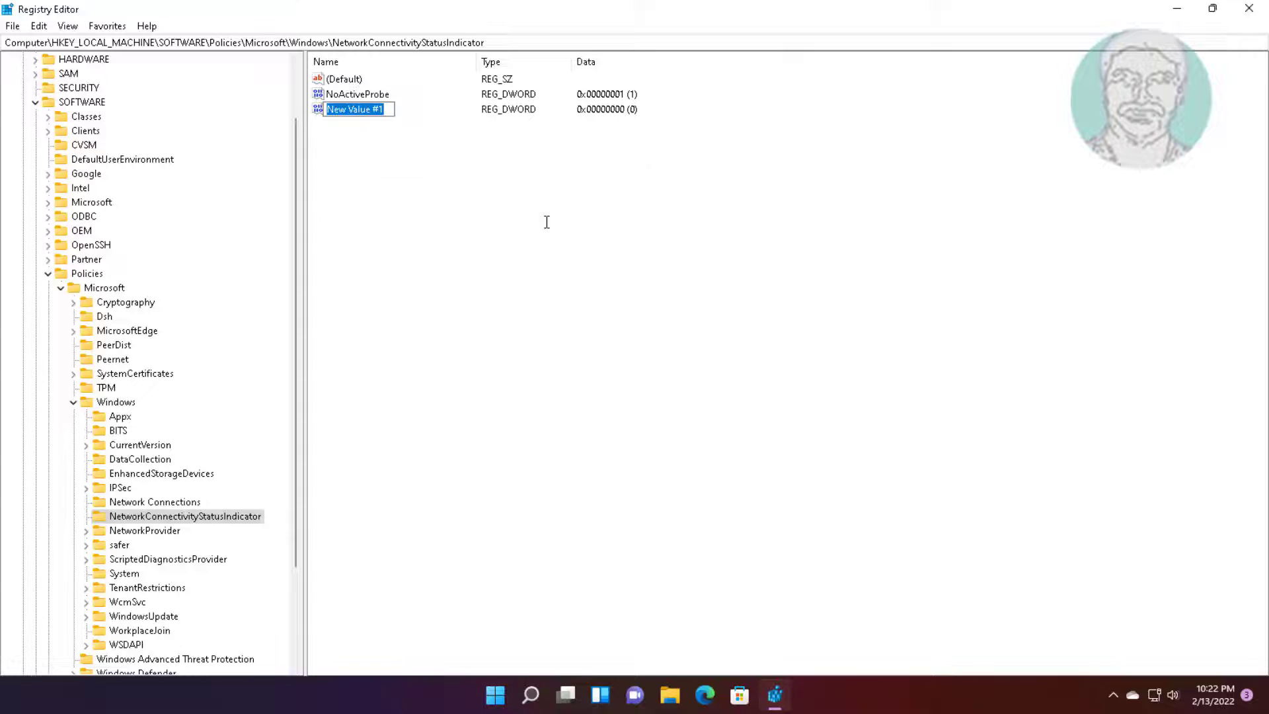
text(D)
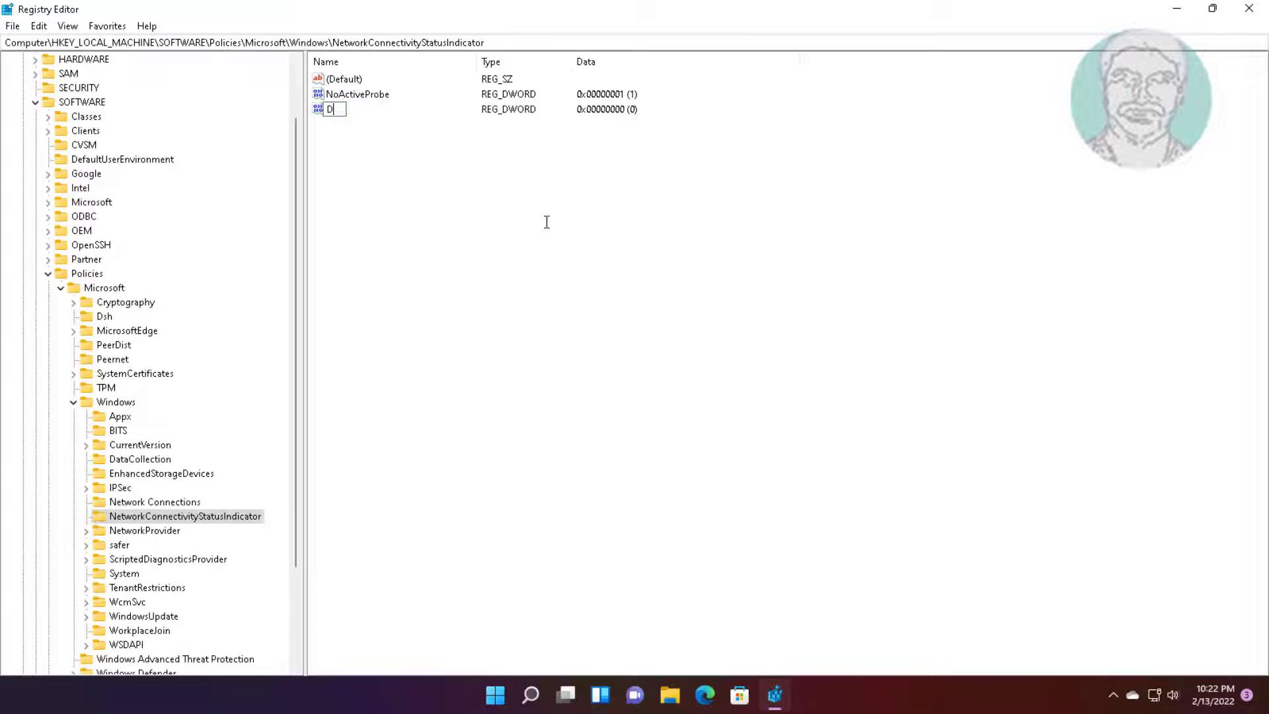
text(isablePassivePolling)
key(Return)
Set the value data of DisablePassivePolling to 1
double_click(395, 111)
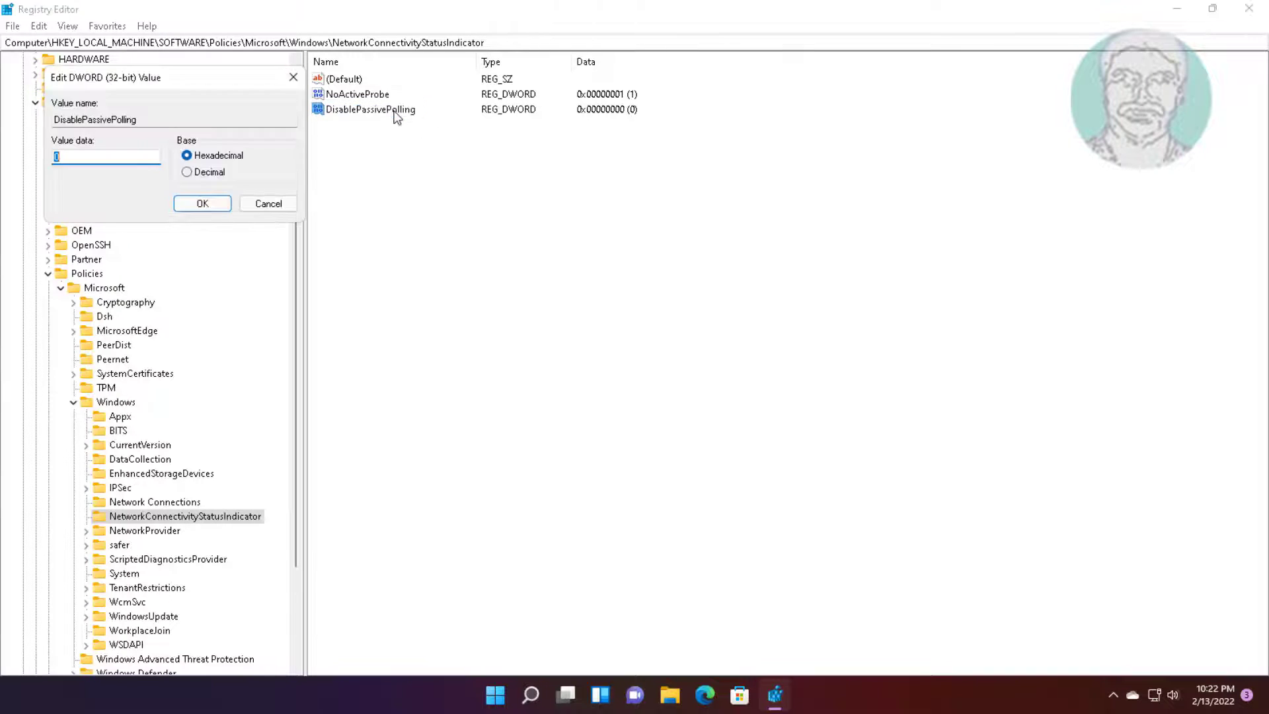
text(1)
click(202, 205)
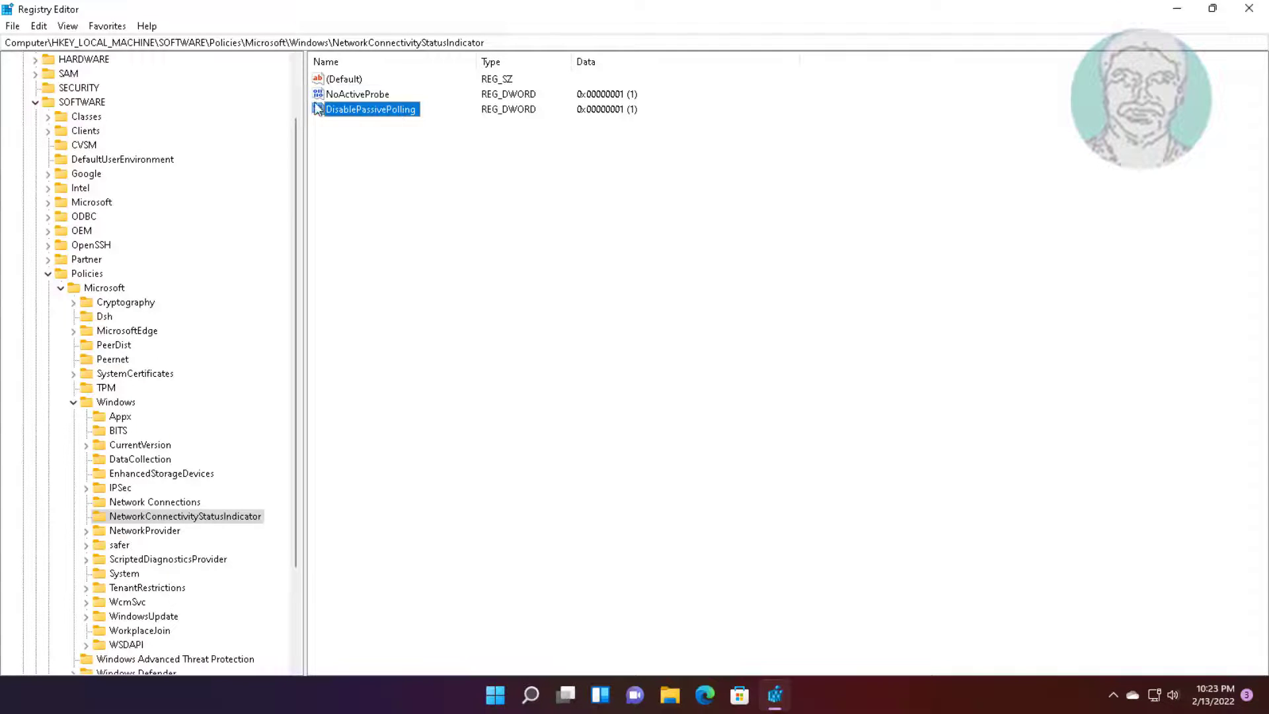
Collapse the expanded registry branches from Policies\Microsoft\Windows up to HKEY_LOCAL_MACHINE and close the Registry Editor
click(73, 402)
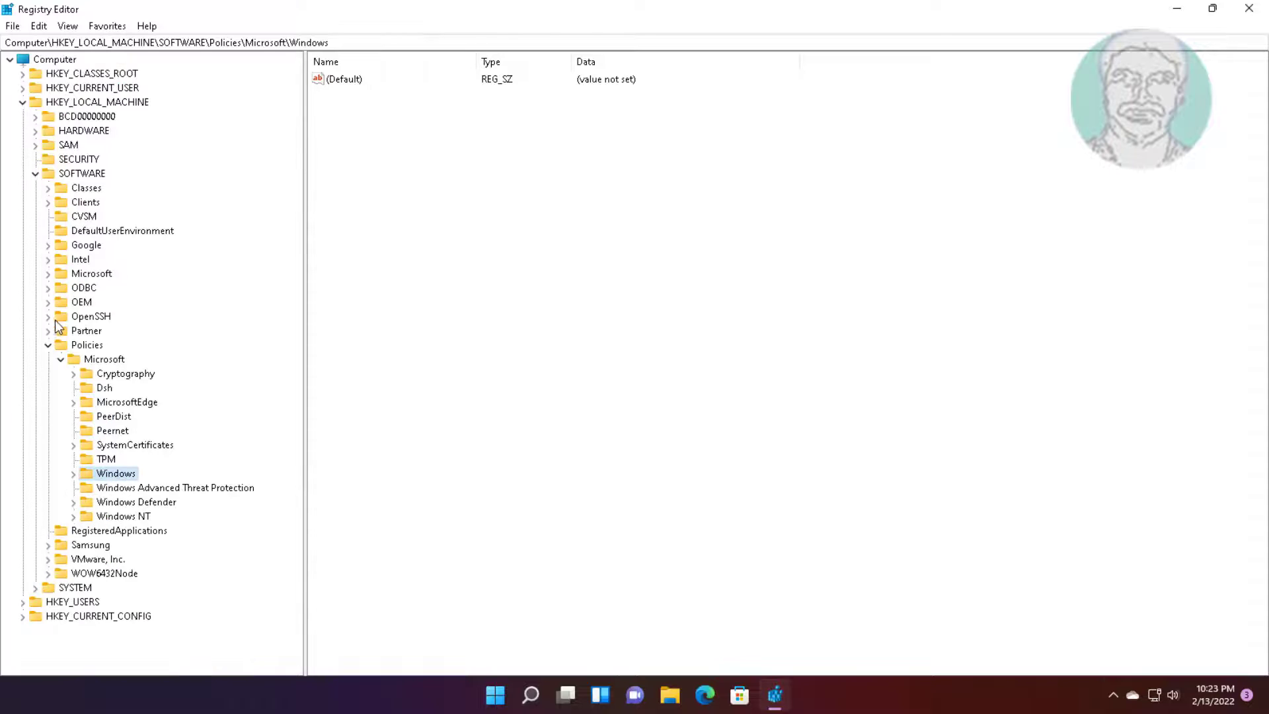
click(48, 345)
click(35, 174)
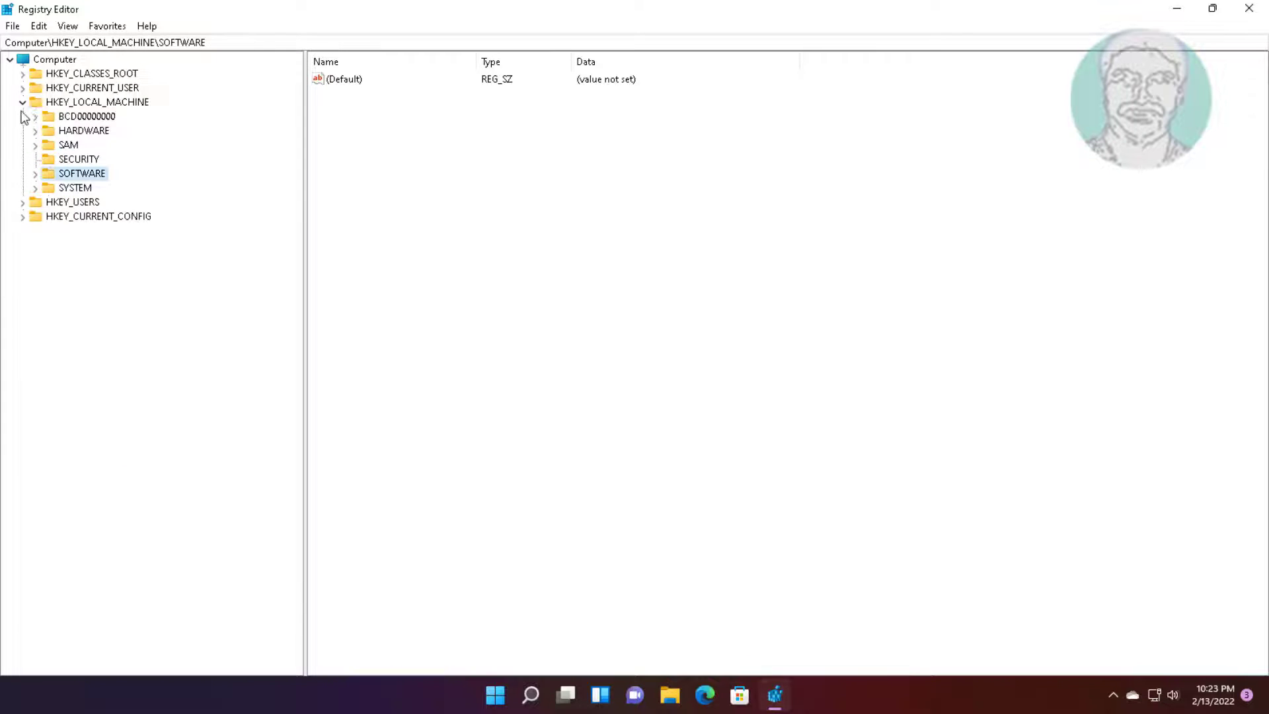
click(22, 103)
click(1259, 8)
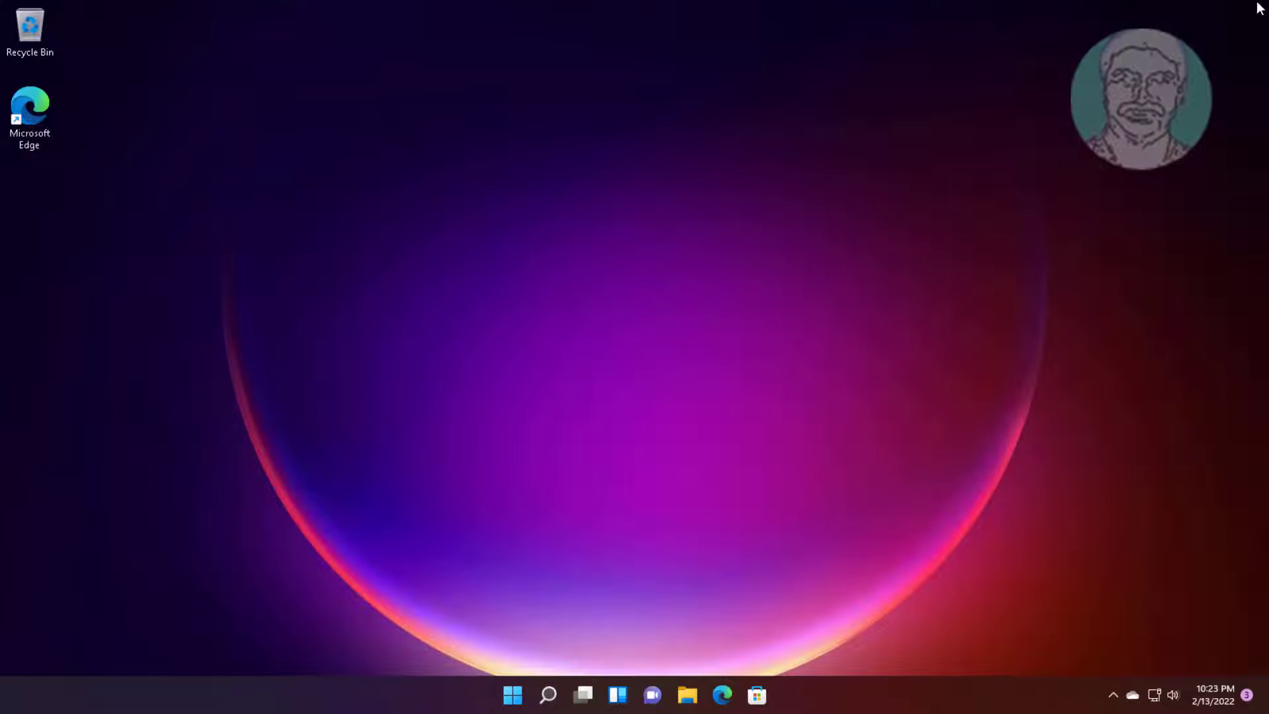
Restart the computer
click(513, 693)
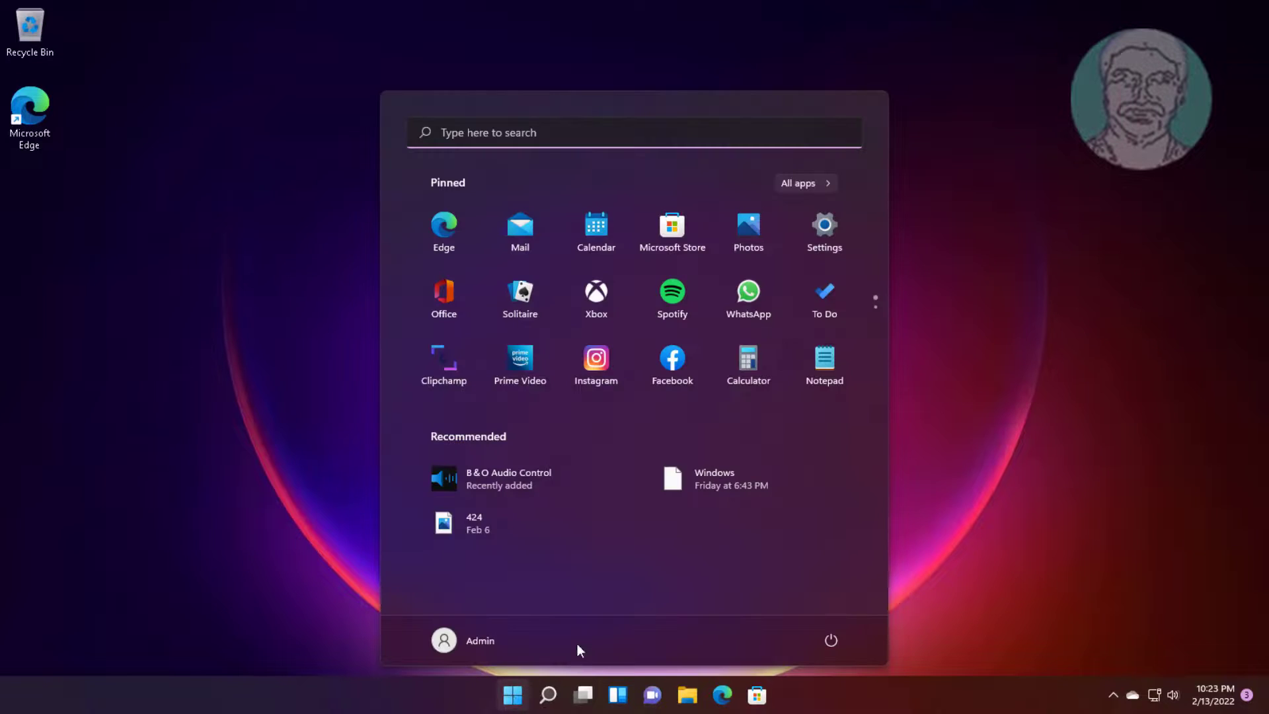
click(840, 645)
click(845, 610)
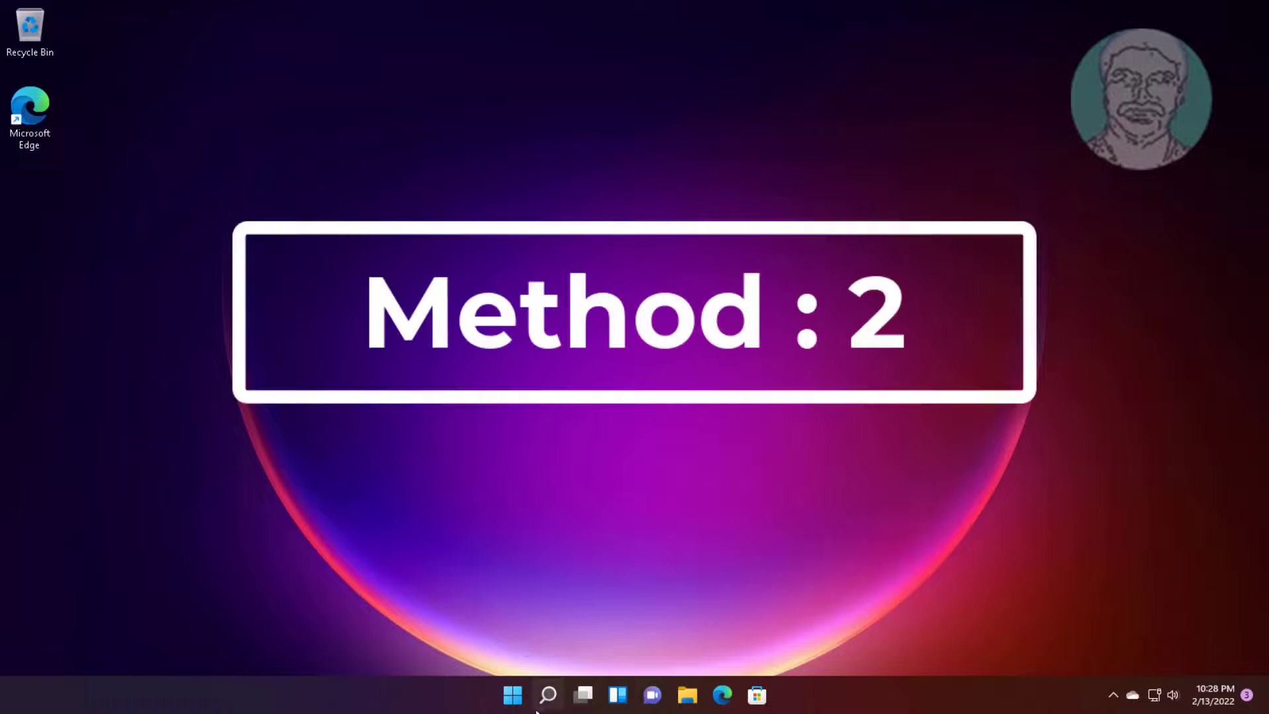
Search Windows for gpedit.msc, open the Local Group Policy Editor and maximize its window
click(548, 693)
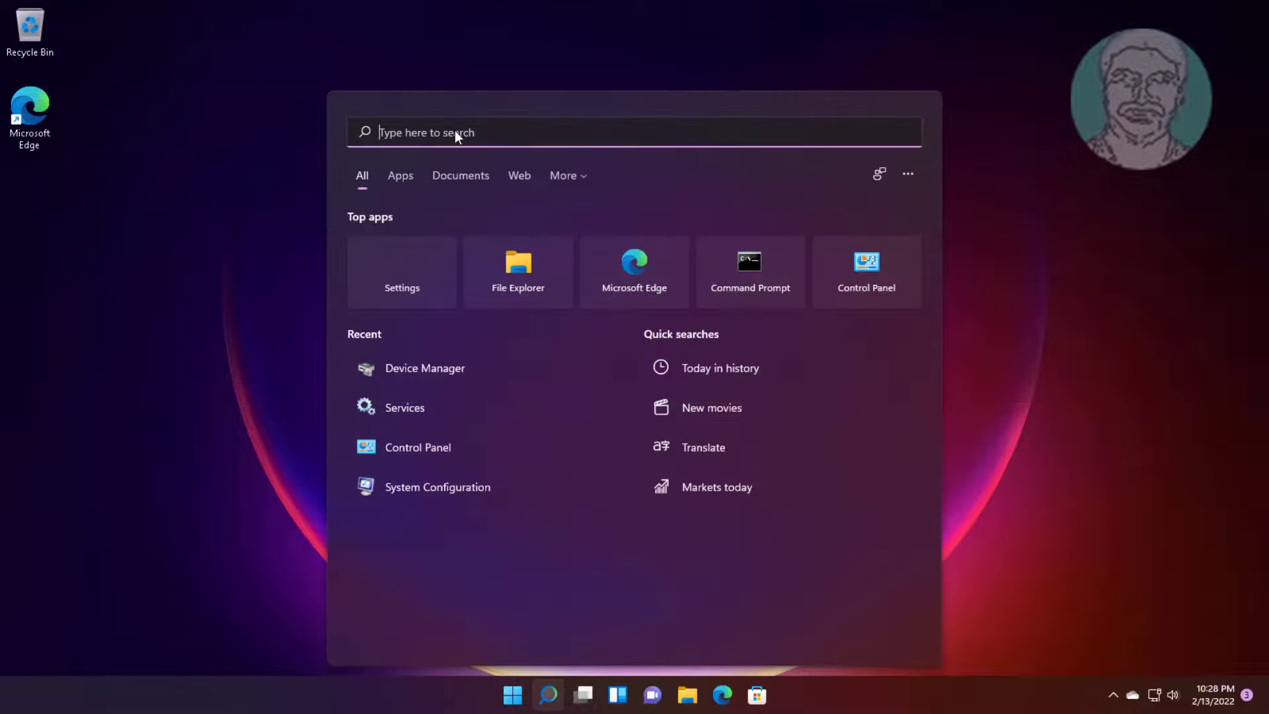
text(g)
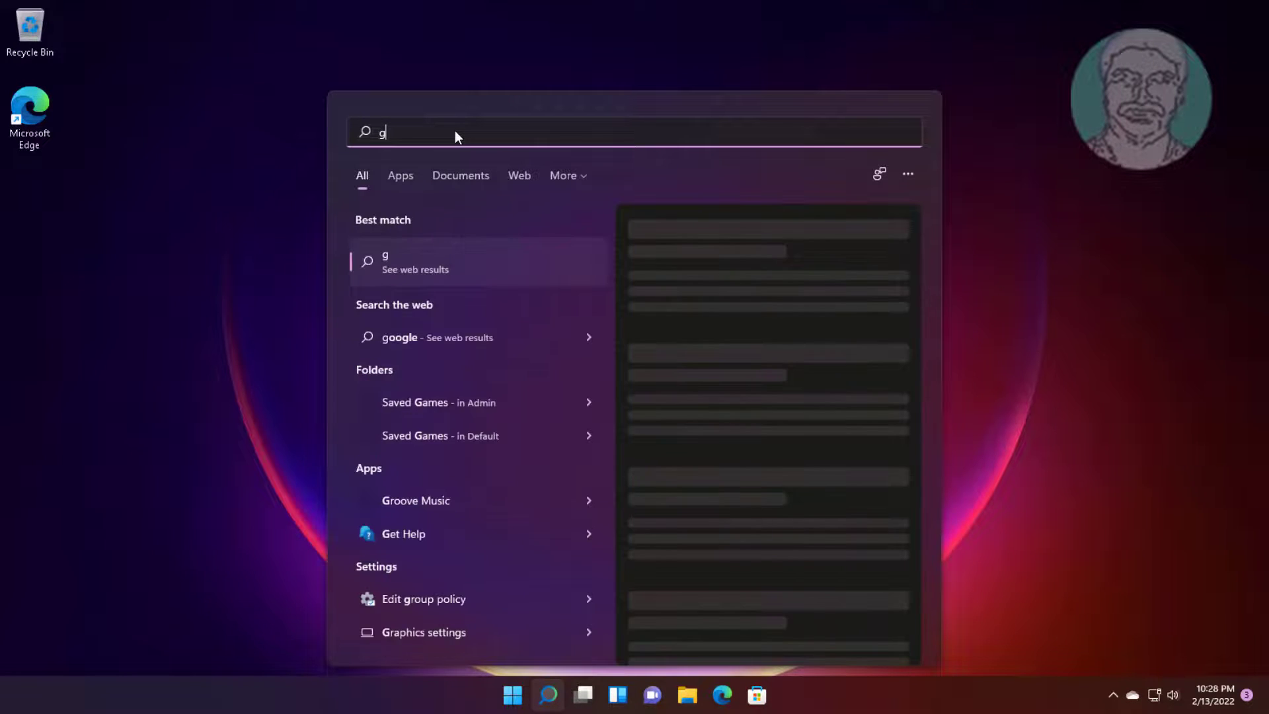
text(pedit.msc)
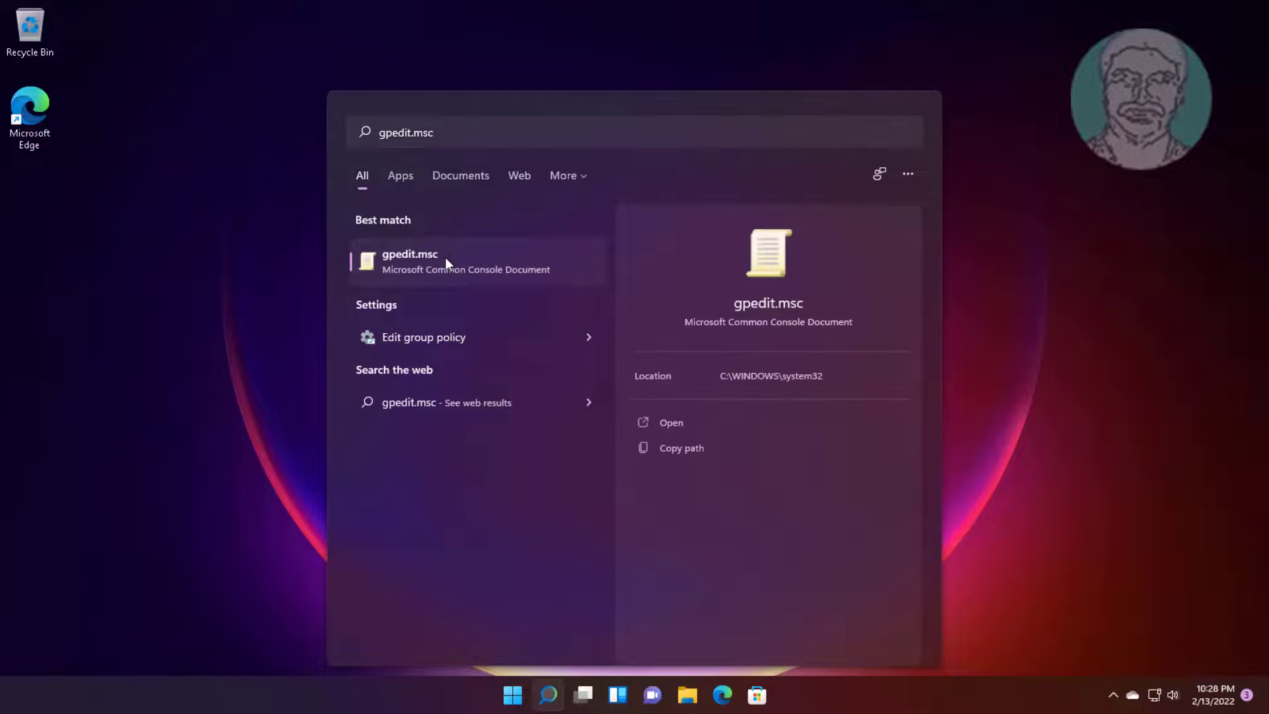
click(445, 256)
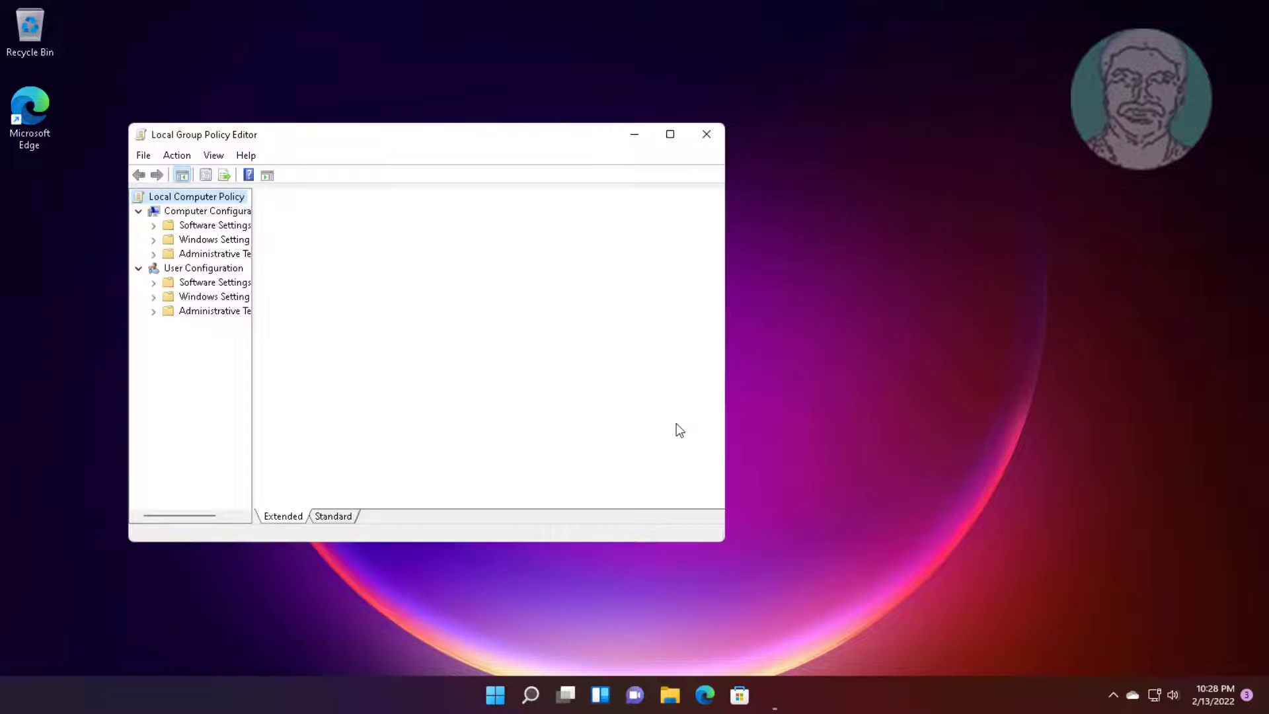
click(670, 135)
Expand Administrative Templates under Computer Configuration and open its System folder, with the policy tree widened
drag(125, 296, 328, 295)
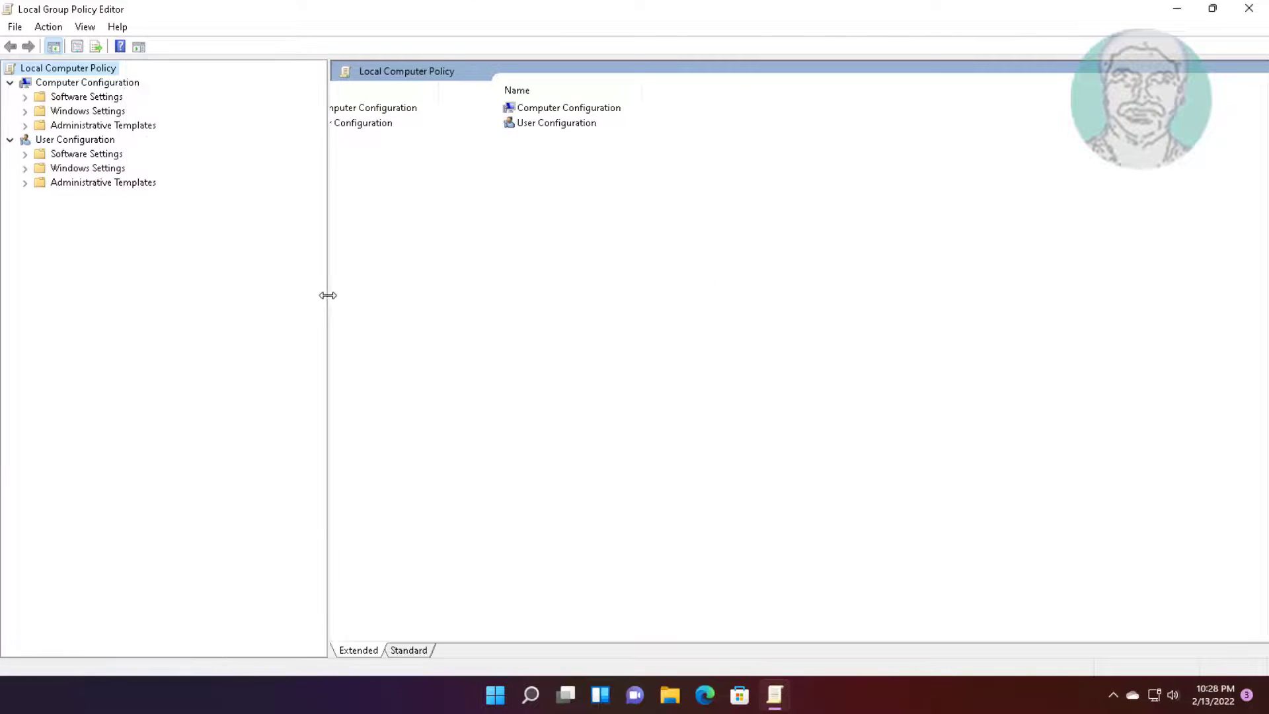
click(66, 128)
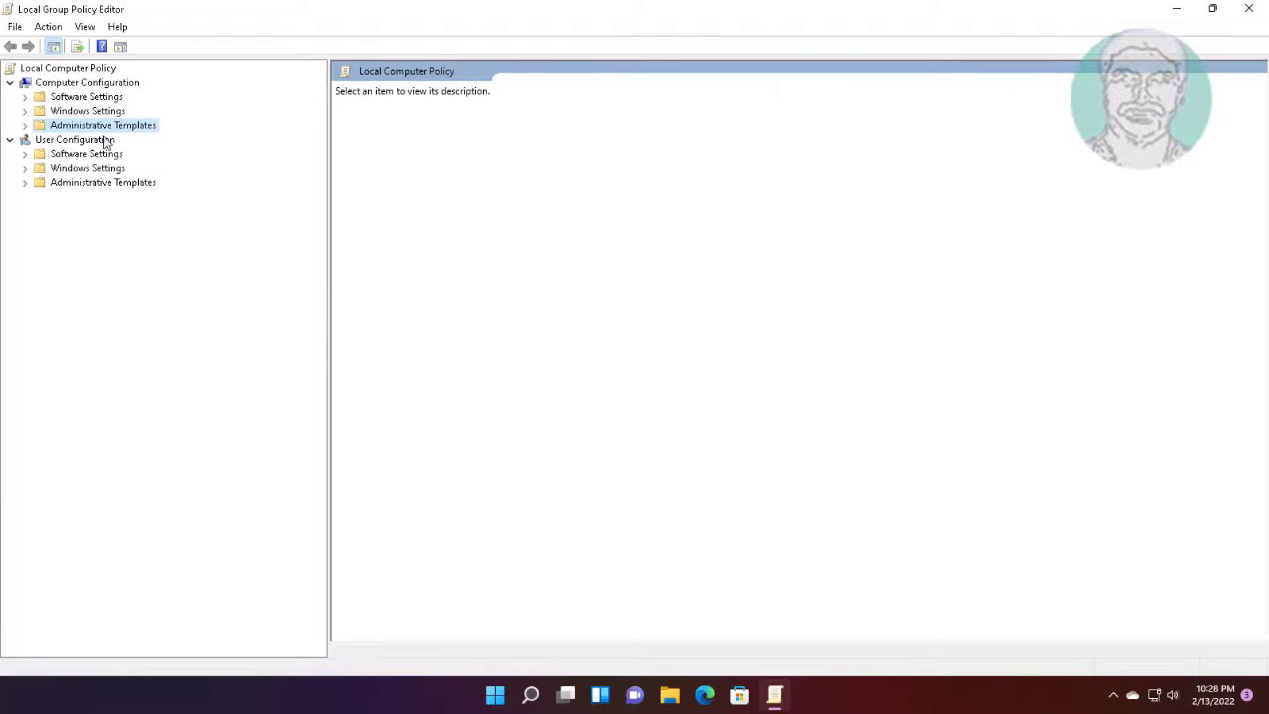
click(25, 126)
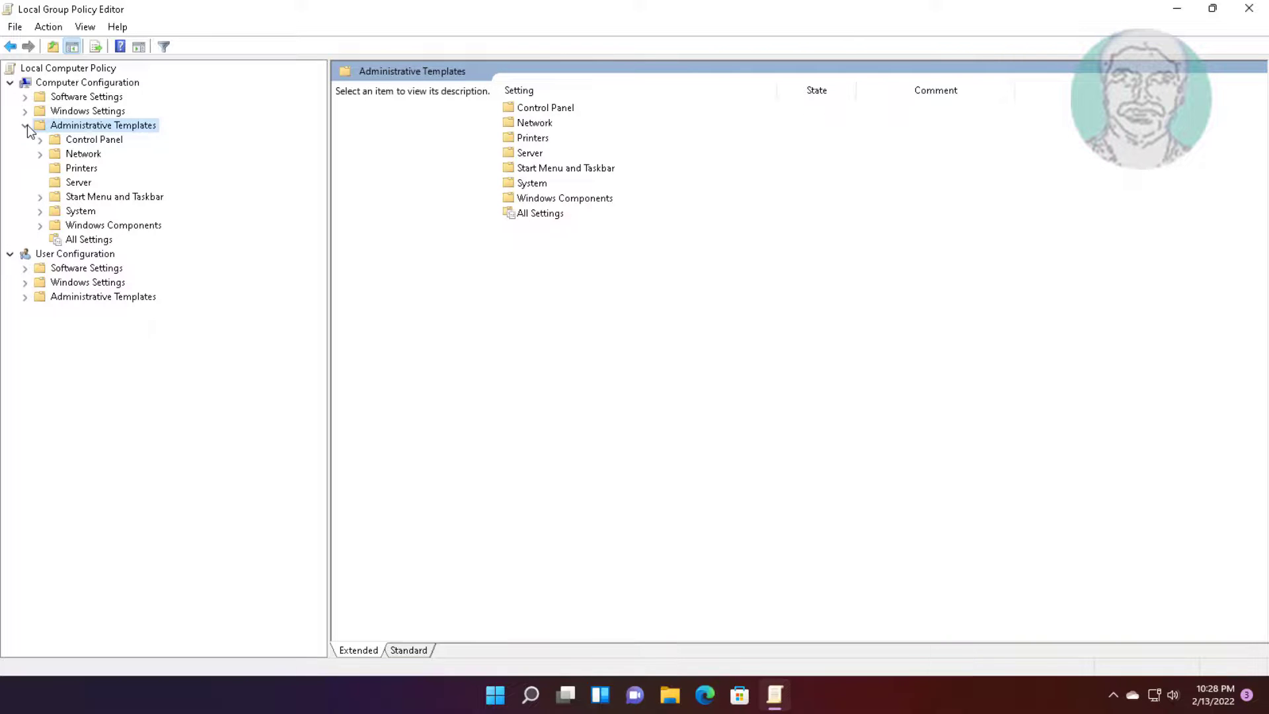
click(97, 213)
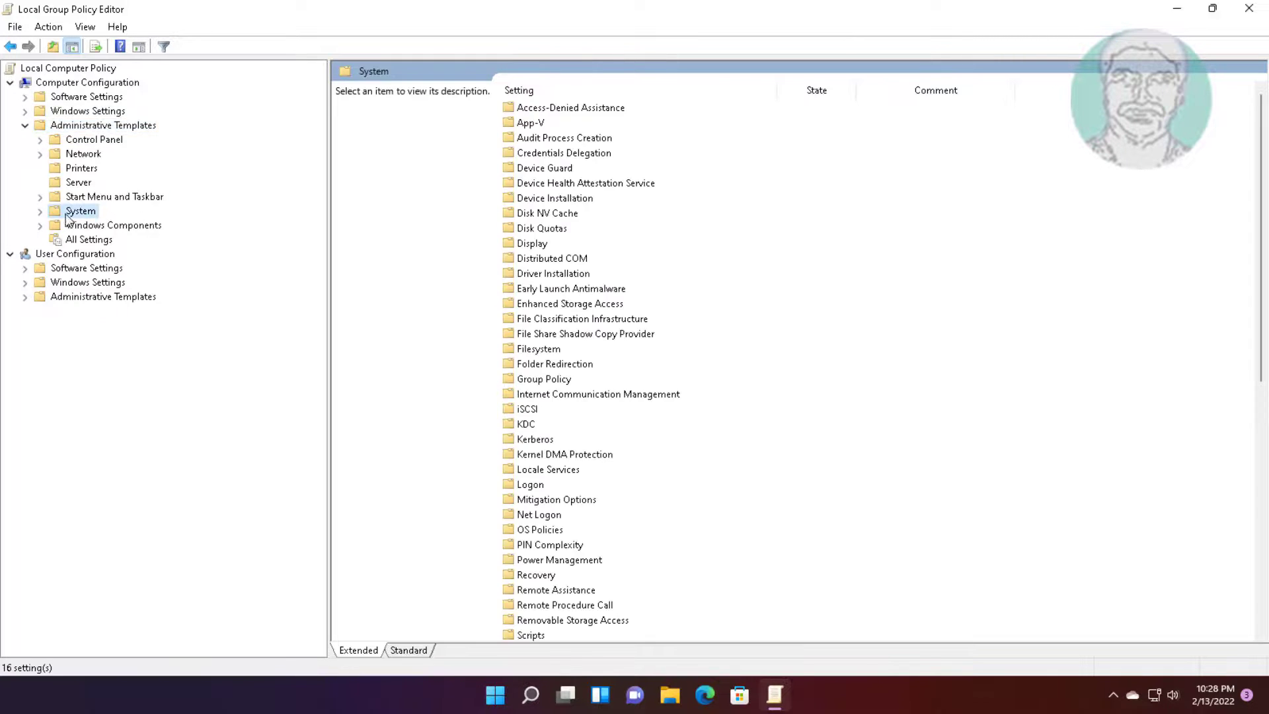
Expand System and Internet Communication Management in the policy tree and open the Internet Communication settings folder
click(40, 212)
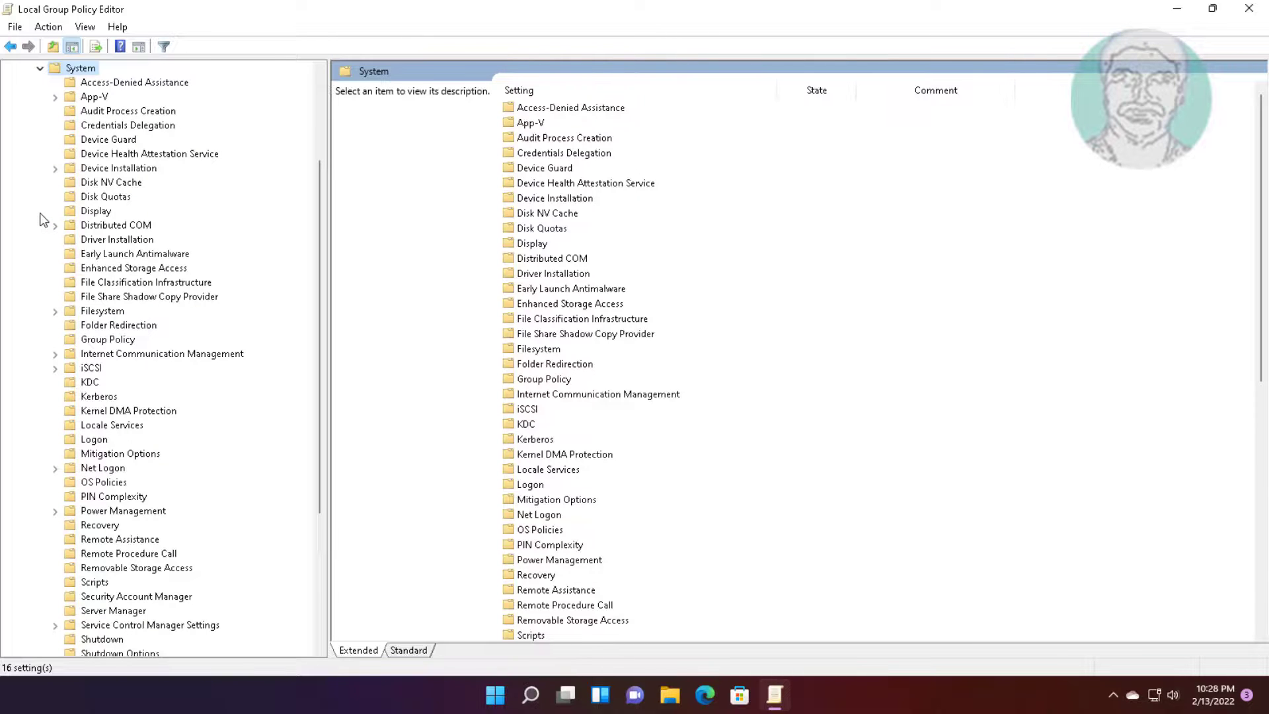
click(185, 355)
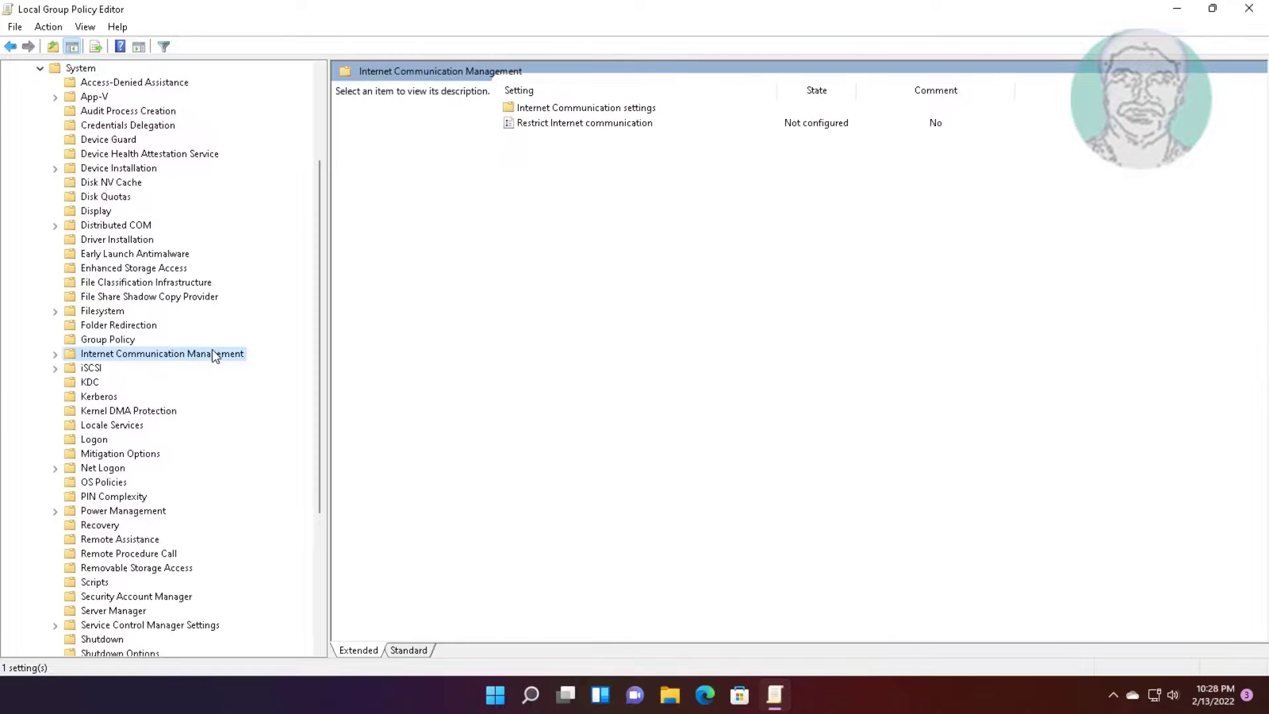
click(55, 355)
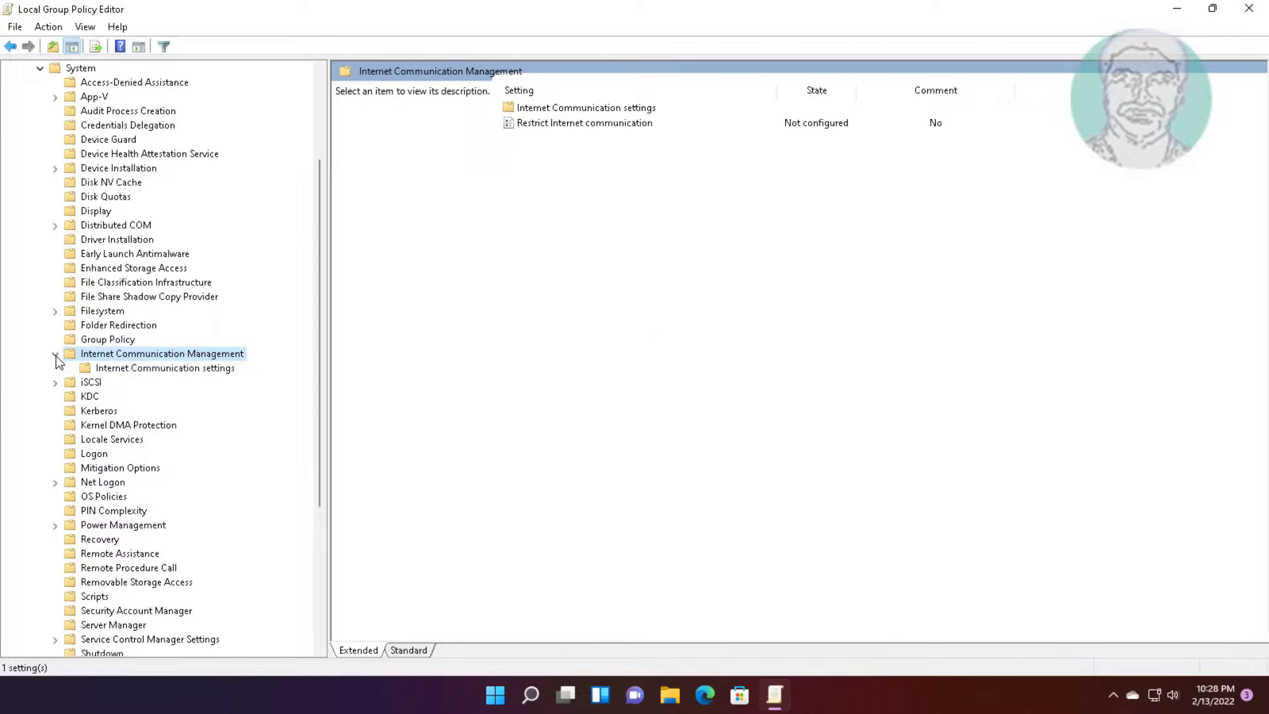
click(188, 372)
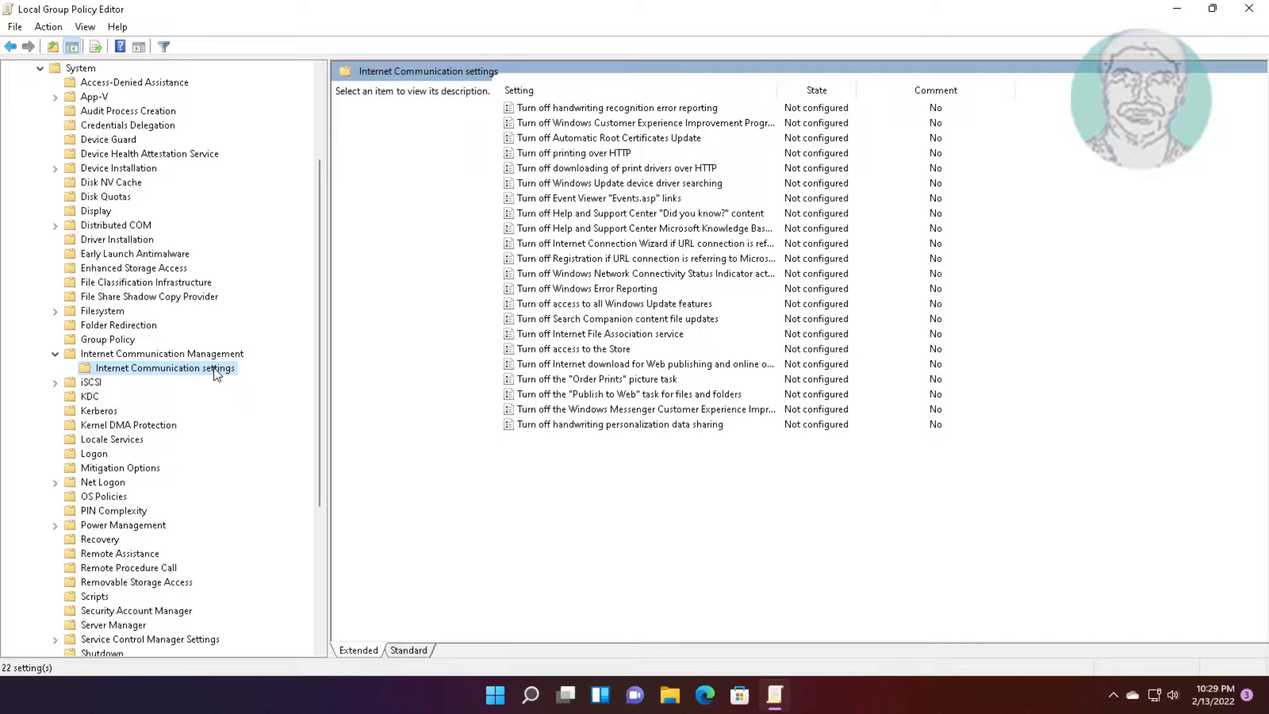
Widen the Setting column and set the policy "Turn off Windows Network Connectivity Status Indicator active tests" to Enabled, applying the change
drag(777, 85, 867, 85)
click(542, 275)
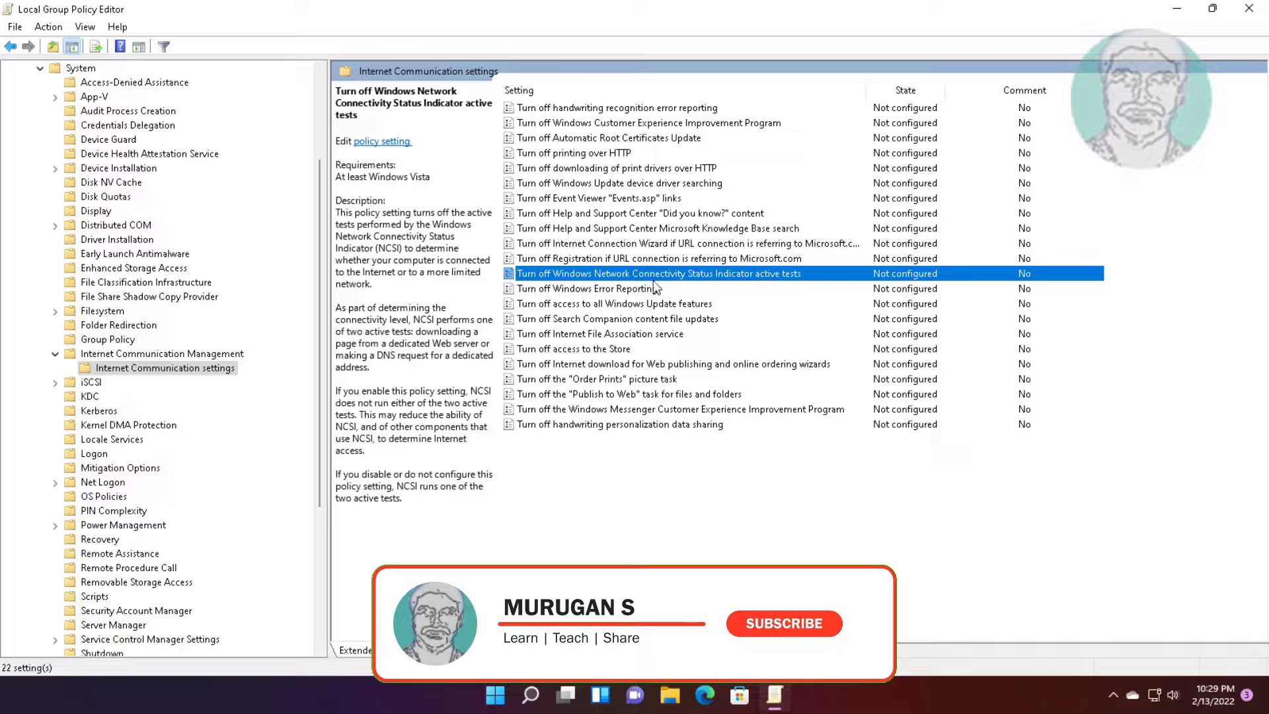
double_click(736, 272)
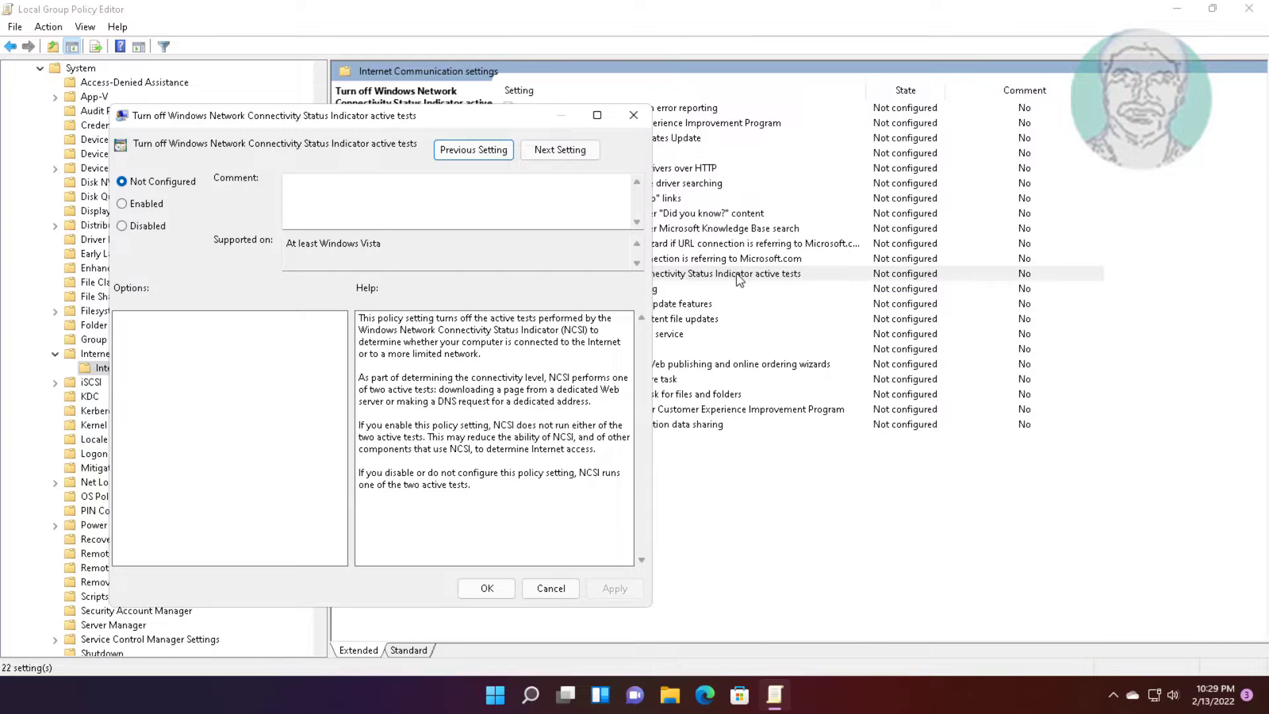
click(149, 204)
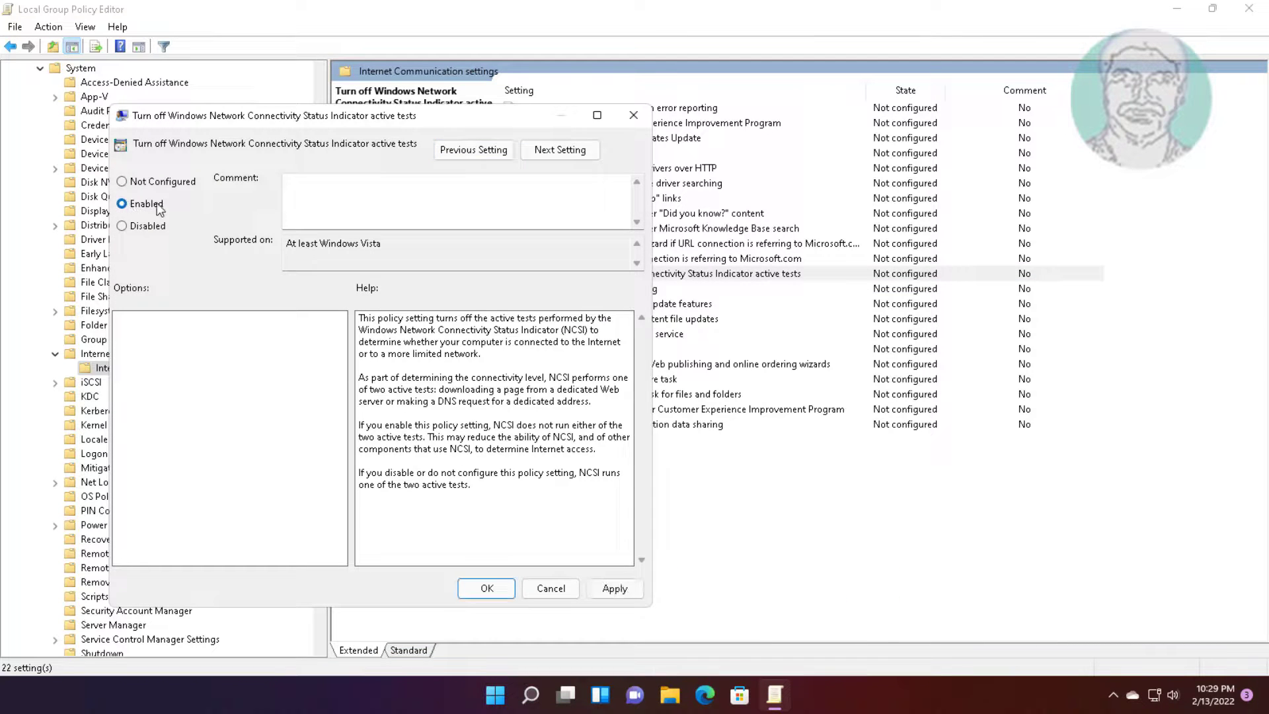
click(617, 589)
click(493, 592)
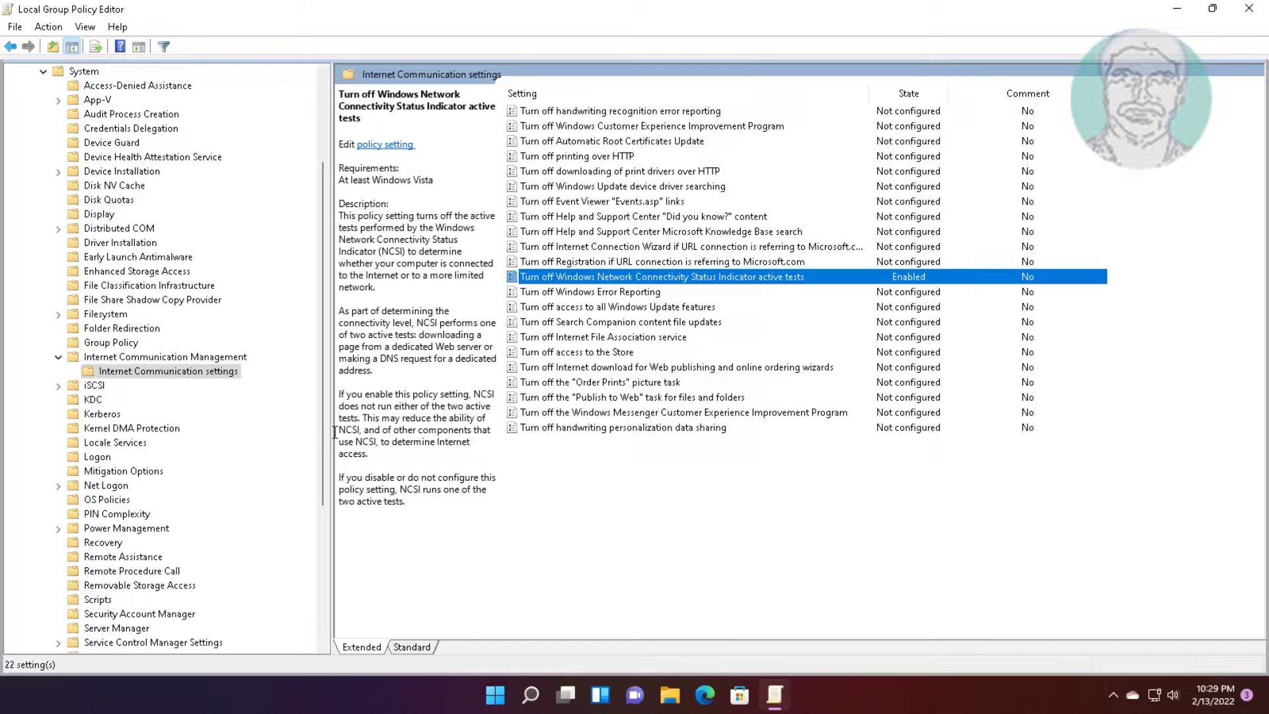
Collapse the System and Administrative Templates branches under Computer Configuration and close the Local Group Policy Editor
scroll(318, 297, up, 5)
click(43, 214)
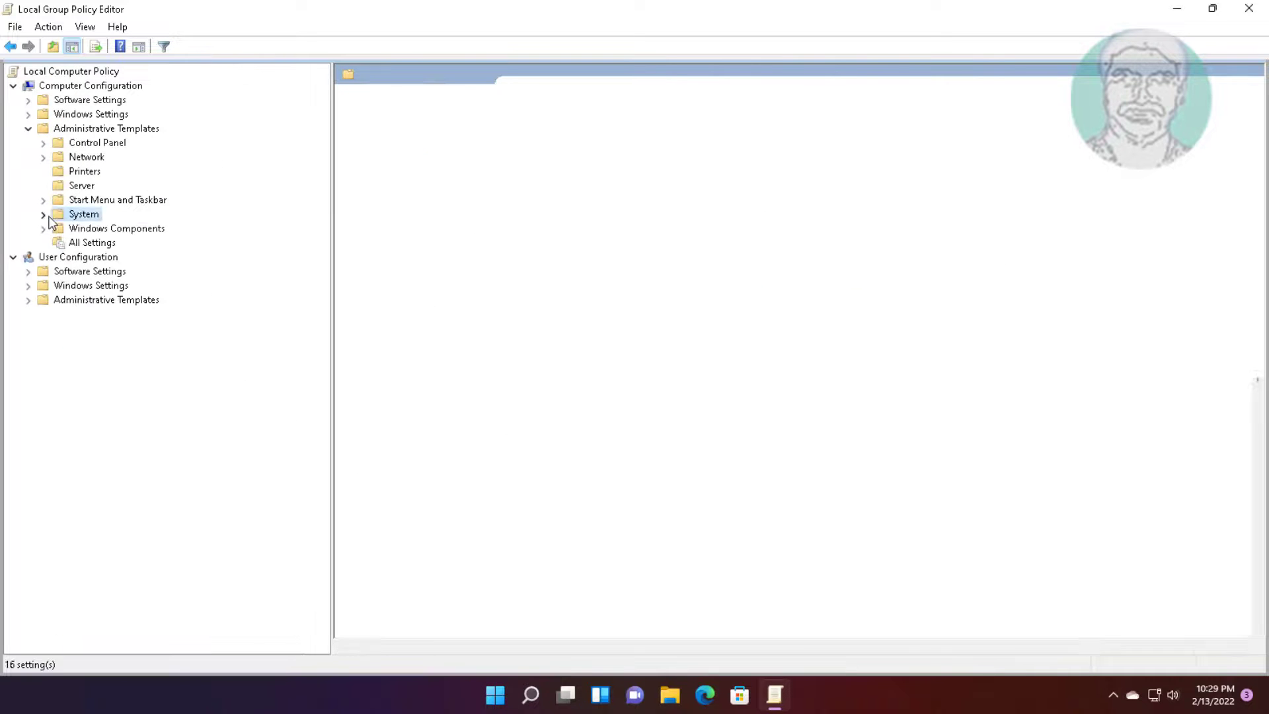
click(28, 129)
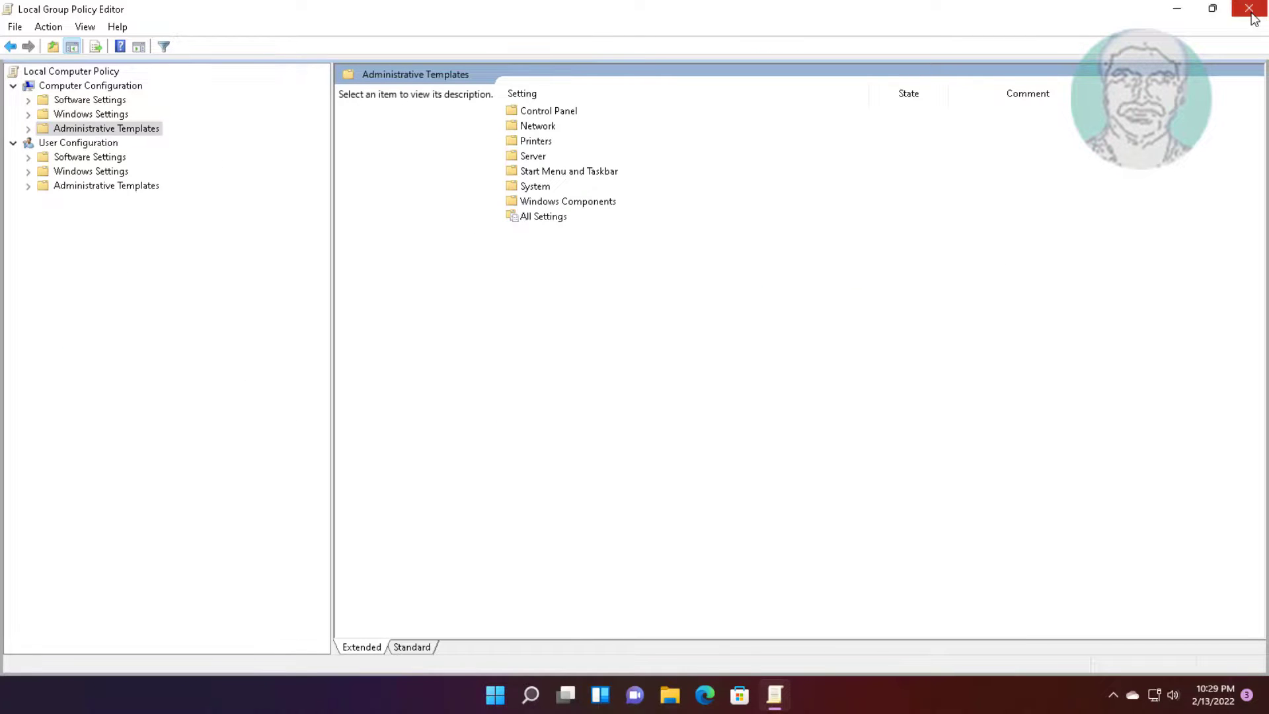
click(1251, 15)
Restart the computer from the desktop
click(513, 693)
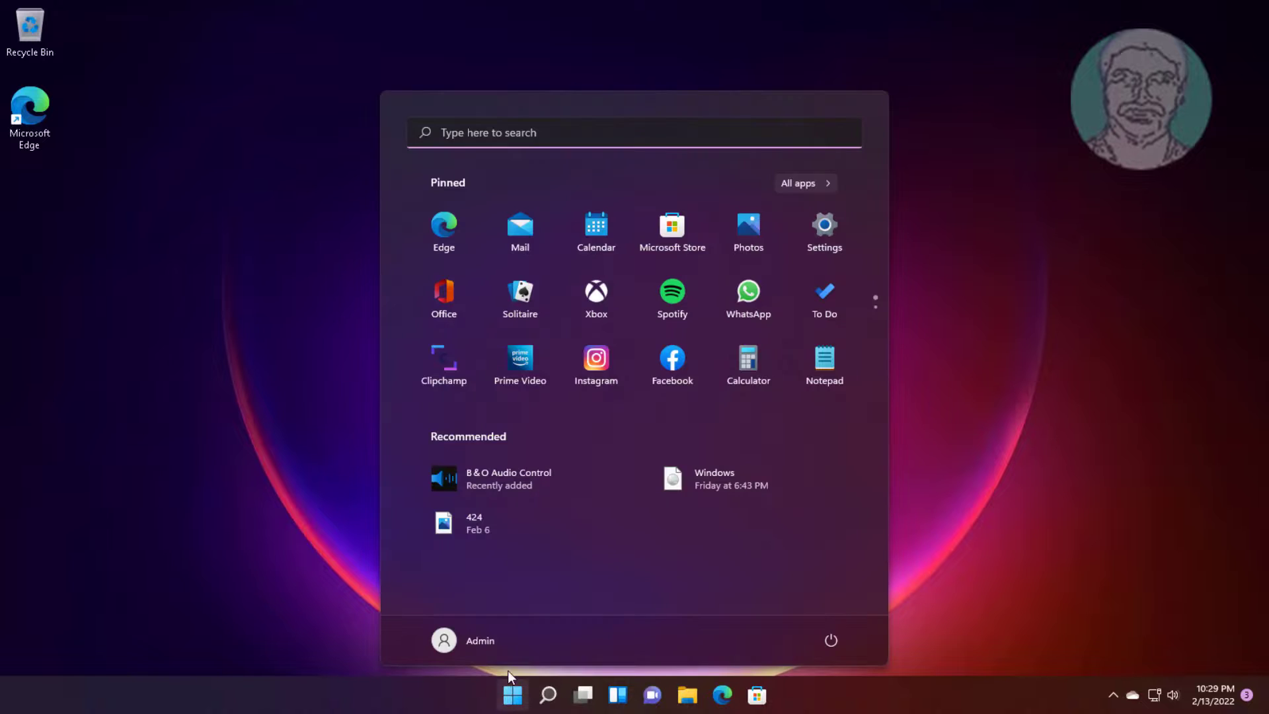
click(838, 637)
click(836, 609)
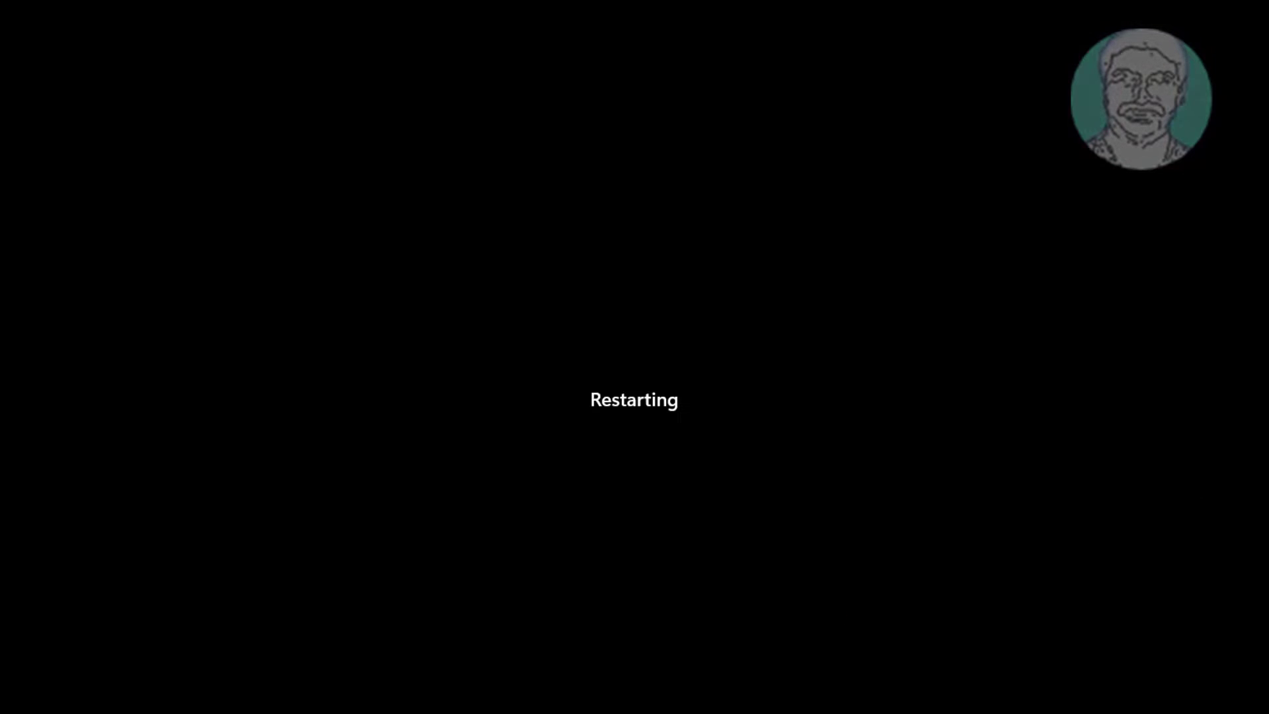